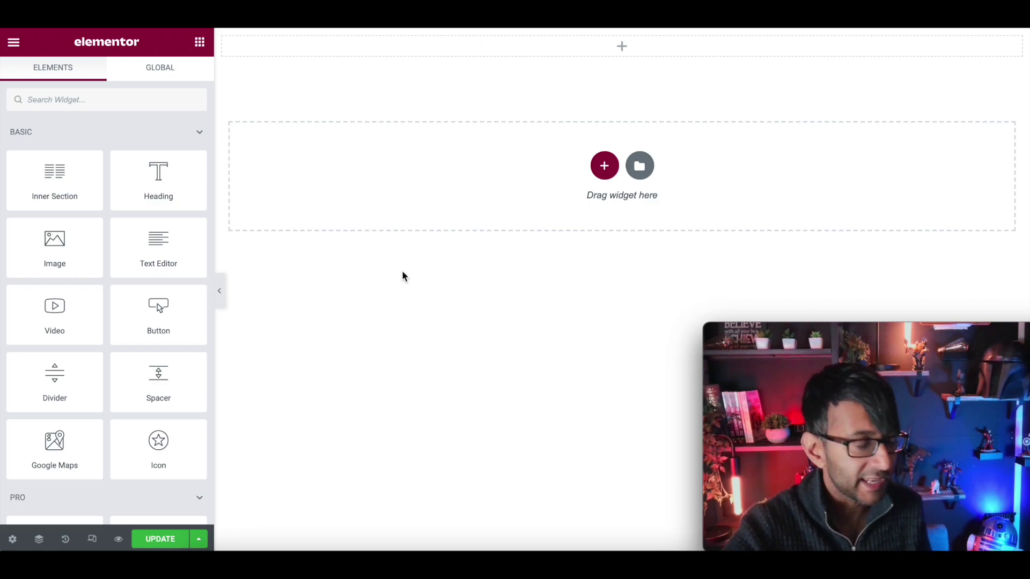
# Add a Hotspot widget to the page and choose the neon rainy Yoda artwork from the media library as its image
pyautogui.click(113, 102)
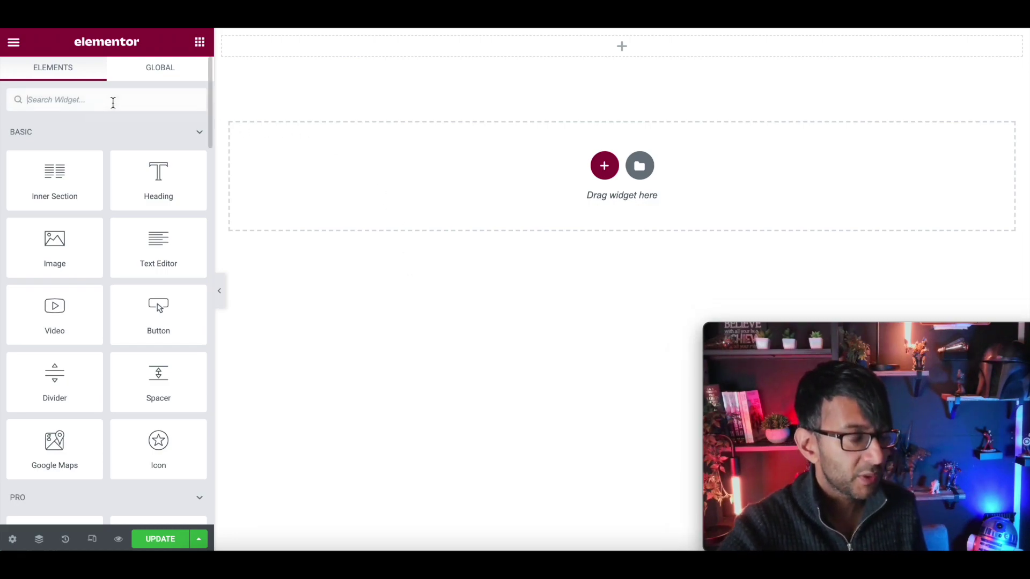
pyautogui.write('hot')
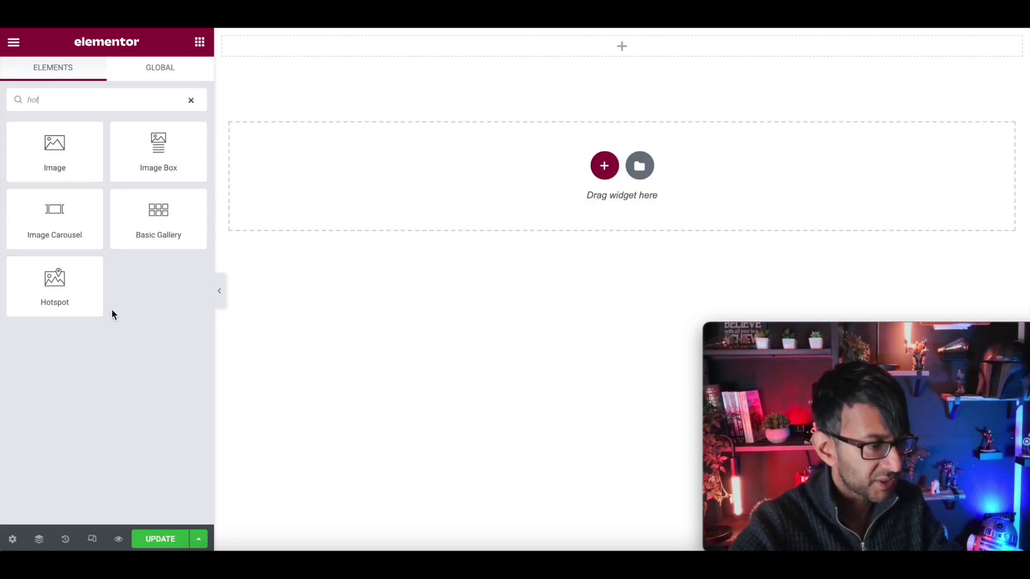
pyautogui.moveTo(62, 290); pyautogui.dragTo(534, 53)
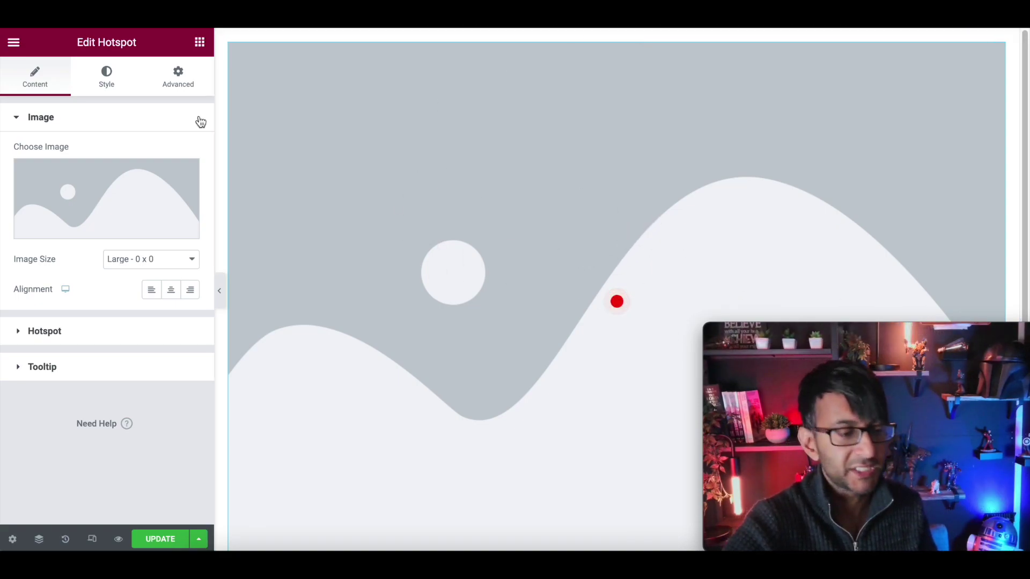
pyautogui.click(73, 203)
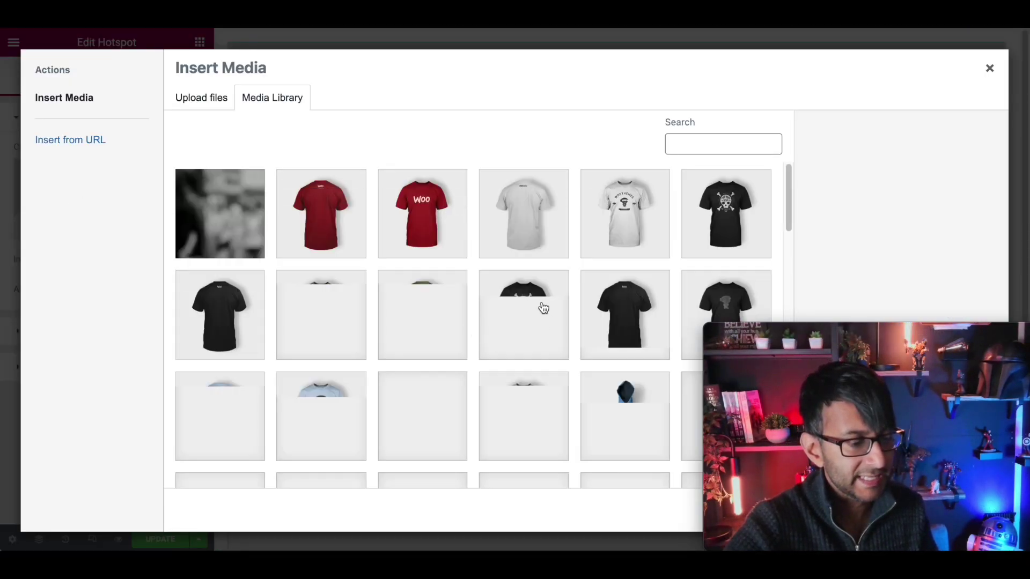
pyautogui.scroll(-15, 577, 452)
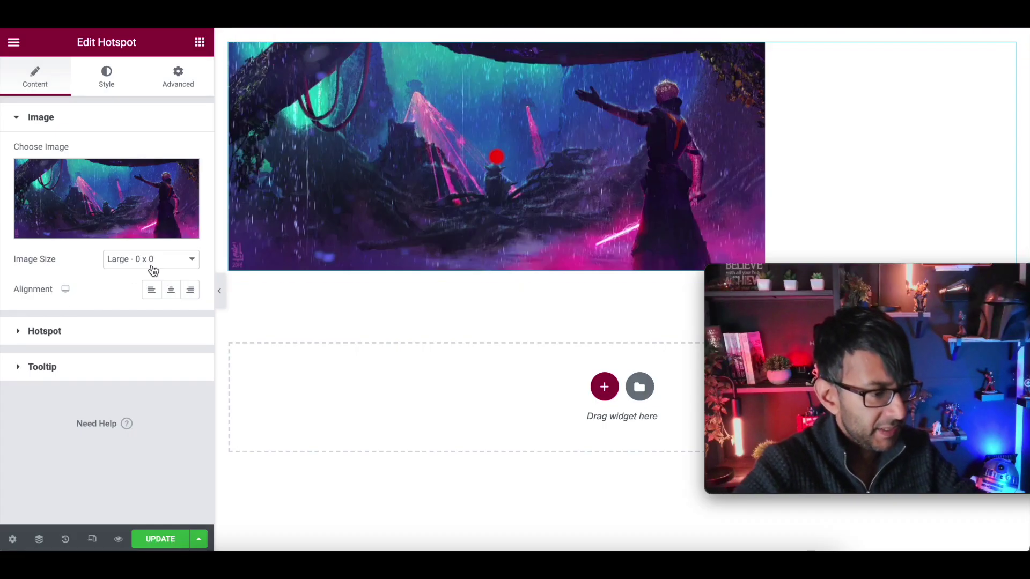
# Set the hotspot image size to Full and its alignment to Center
pyautogui.click(146, 260)
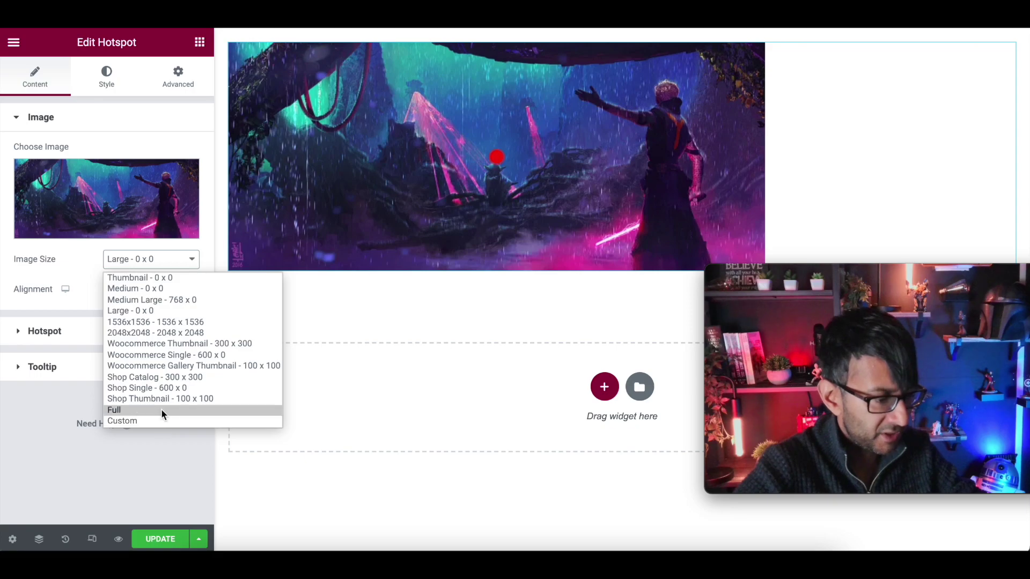
pyautogui.click(161, 410)
pyautogui.click(175, 296)
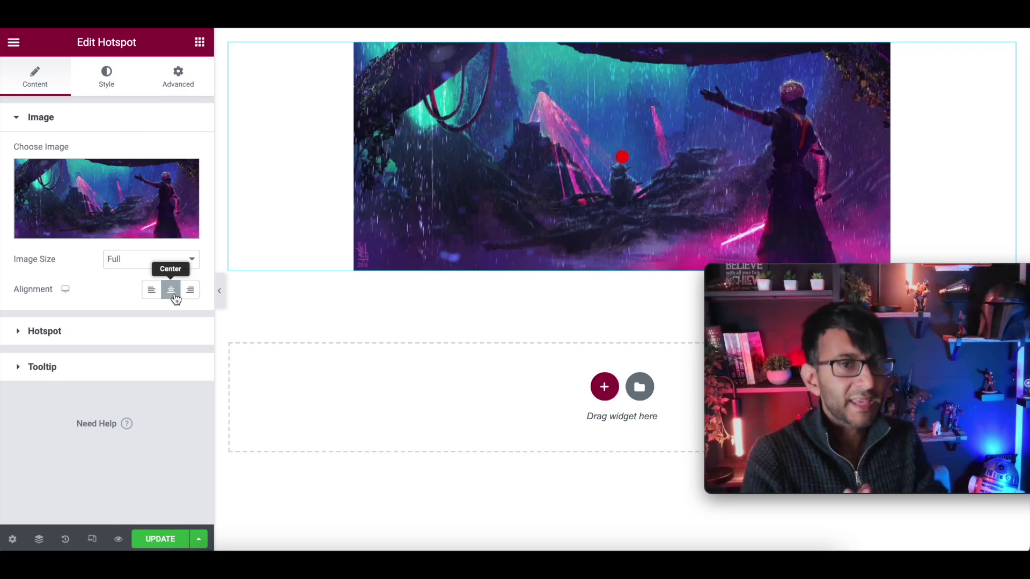
# Set the image's width and max width to 100 VW and its CSS filters to brightness 133 and contrast about 113
pyautogui.click(107, 75)
pyautogui.moveTo(13, 168); pyautogui.dragTo(163, 174)
pyautogui.click(190, 376)
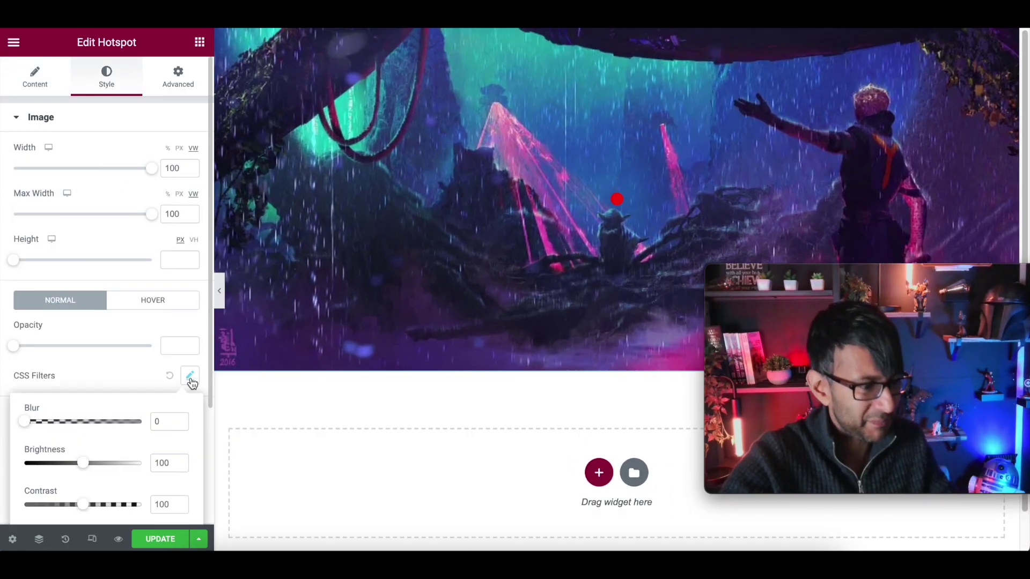
pyautogui.moveTo(86, 470); pyautogui.dragTo(93, 506)
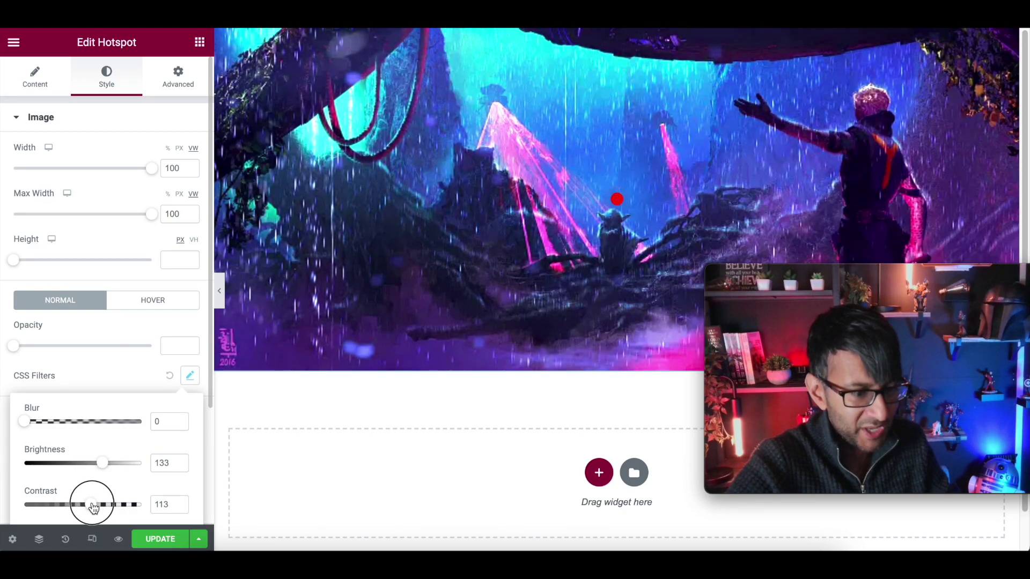
pyautogui.click(134, 329)
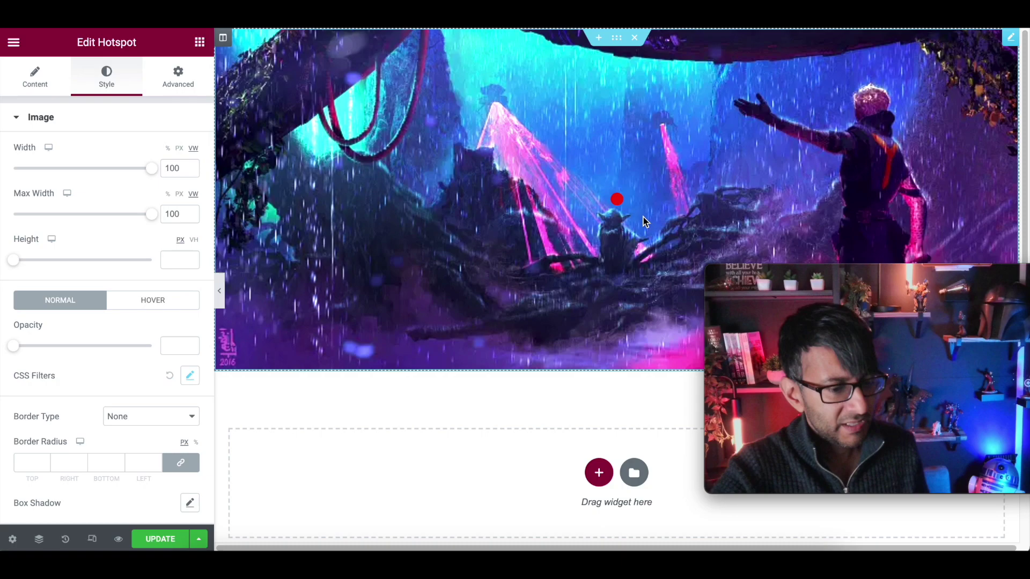
# Label the first hotspot item Yoda and replace its placeholder tooltip content with Yoda
pyautogui.click(29, 85)
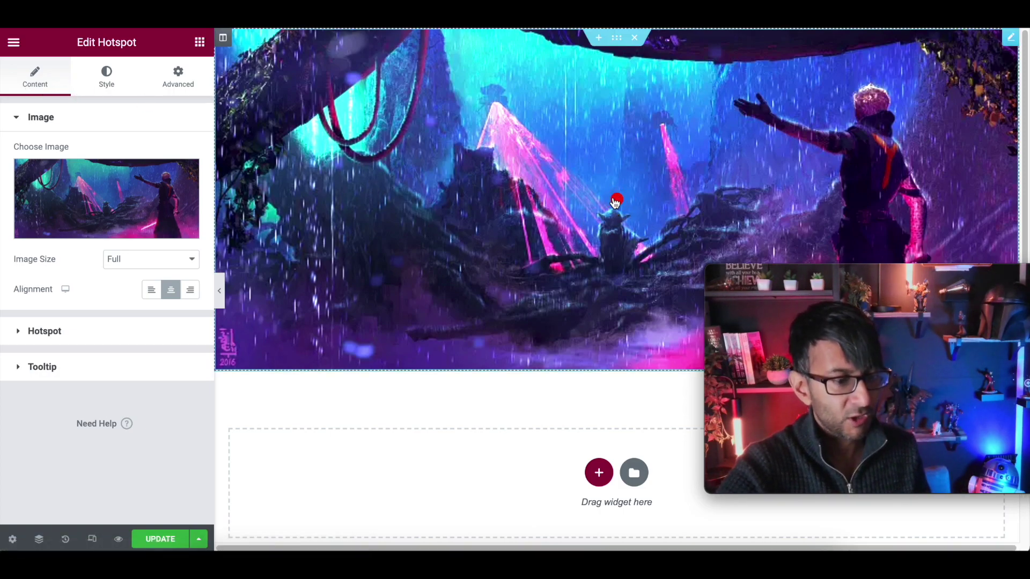
pyautogui.click(73, 329)
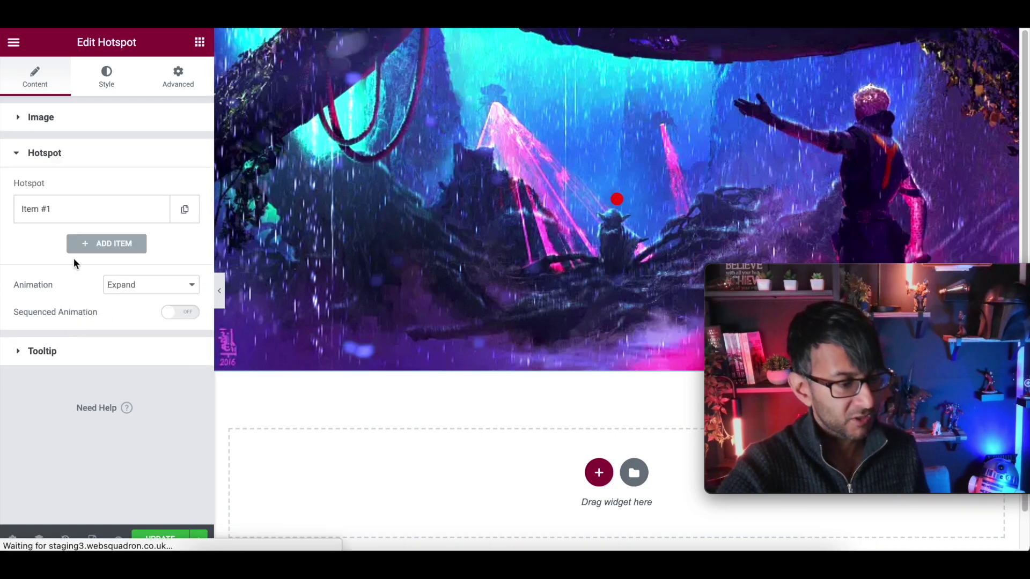
pyautogui.click(69, 210)
pyautogui.click(63, 288)
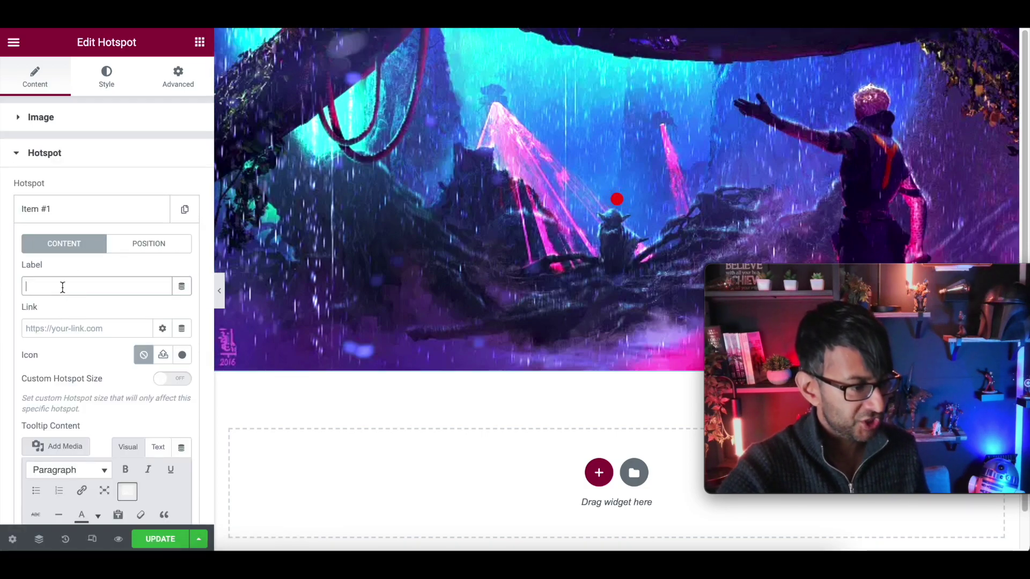
pyautogui.write('Yoda')
pyautogui.scroll(-3, 73, 326)
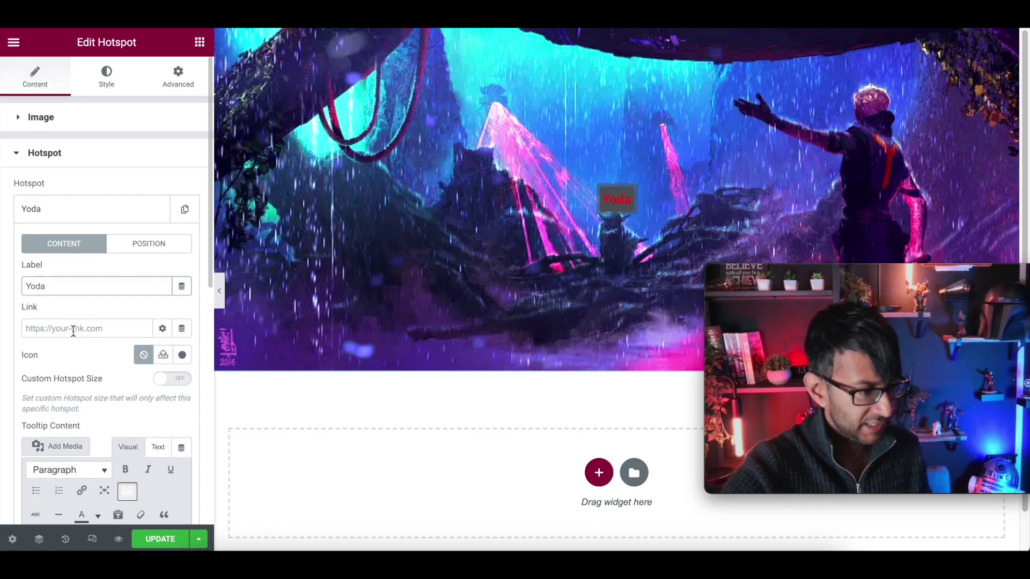
pyautogui.moveTo(172, 455); pyautogui.dragTo(14, 441)
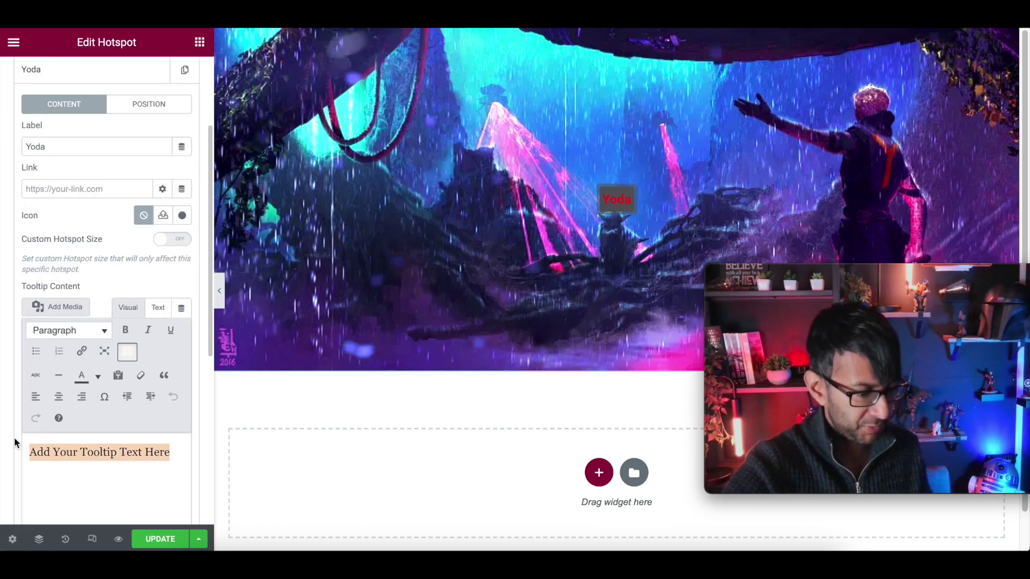
pyautogui.write('Yoda')
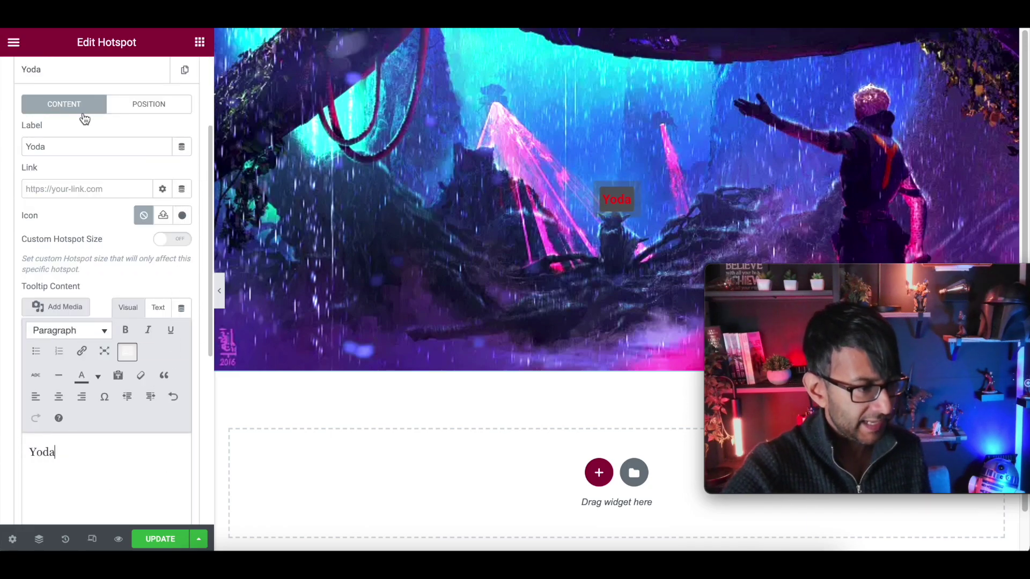
# Position the Yoda hotspot with a horizontal offset of 44 and a vertical offset of 54
pyautogui.click(146, 108)
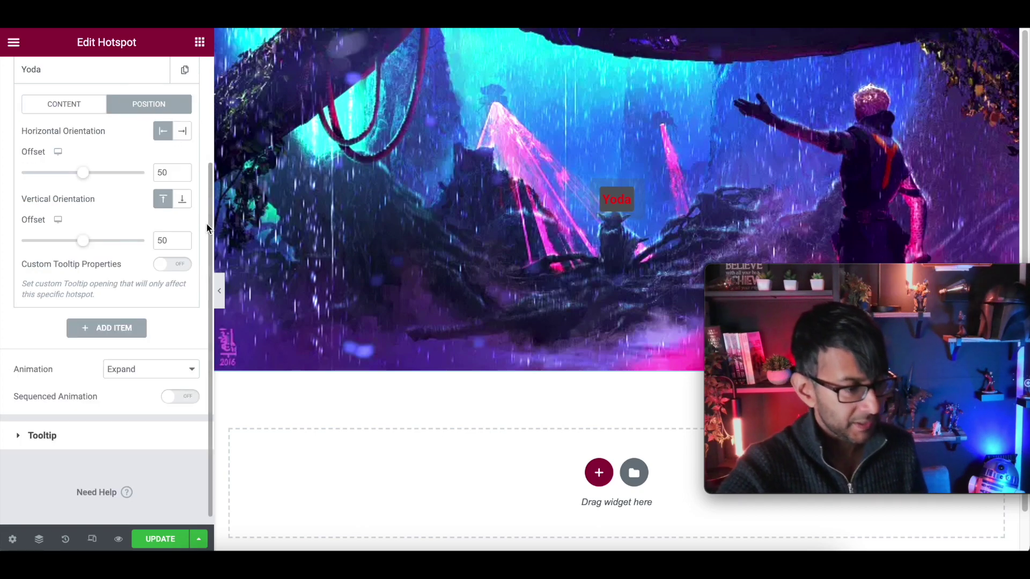
pyautogui.moveTo(82, 172); pyautogui.dragTo(75, 177)
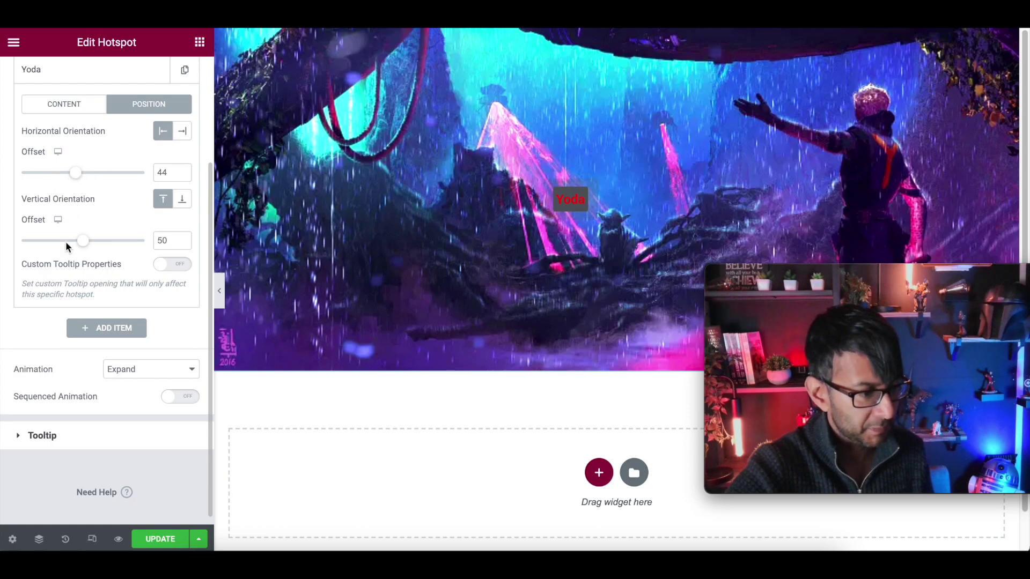
pyautogui.moveTo(83, 241); pyautogui.dragTo(84, 244)
pyautogui.scroll(1, 40, 132)
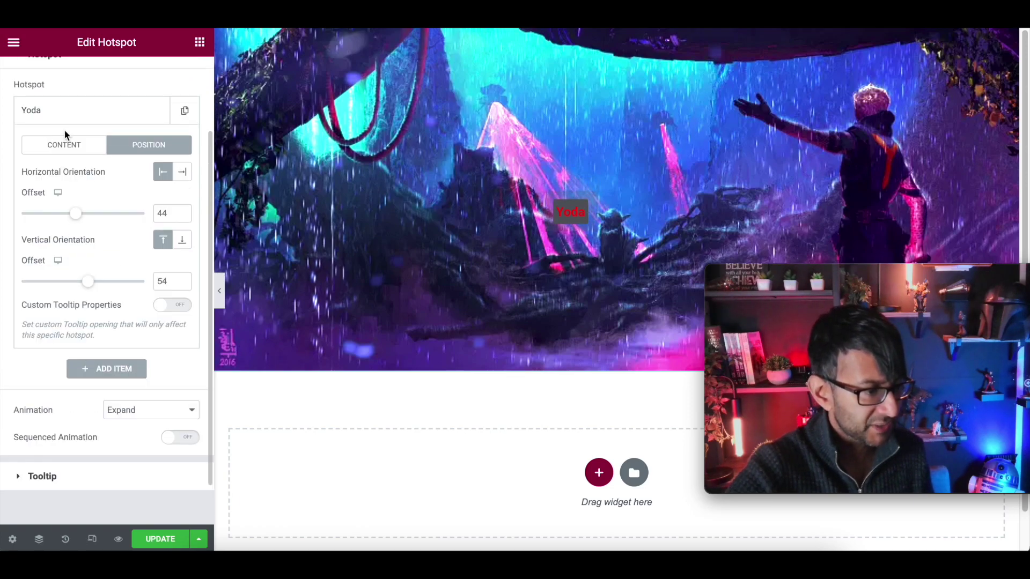
# Remove the label text from the Yoda hotspot item
pyautogui.click(68, 113)
pyautogui.click(81, 120)
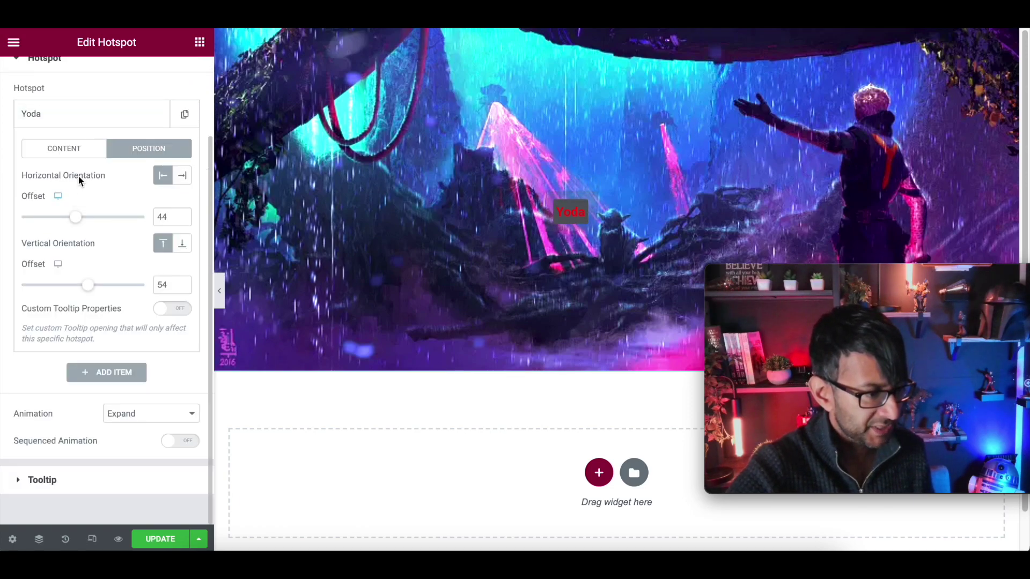
pyautogui.click(62, 119)
pyautogui.click(62, 119)
pyautogui.click(59, 148)
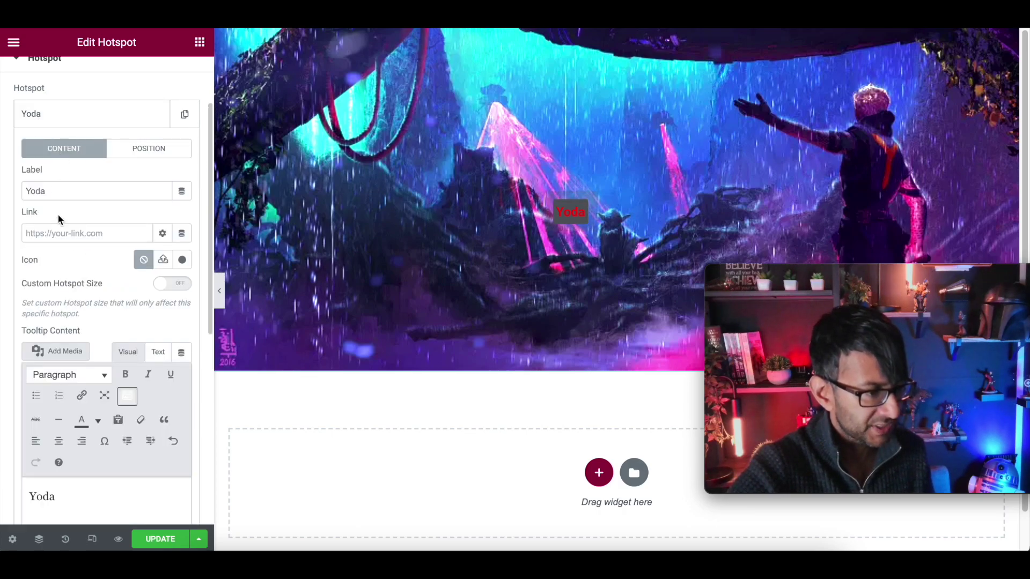
pyautogui.moveTo(59, 191); pyautogui.dragTo(0, 188)
pyautogui.press('BackSpace')
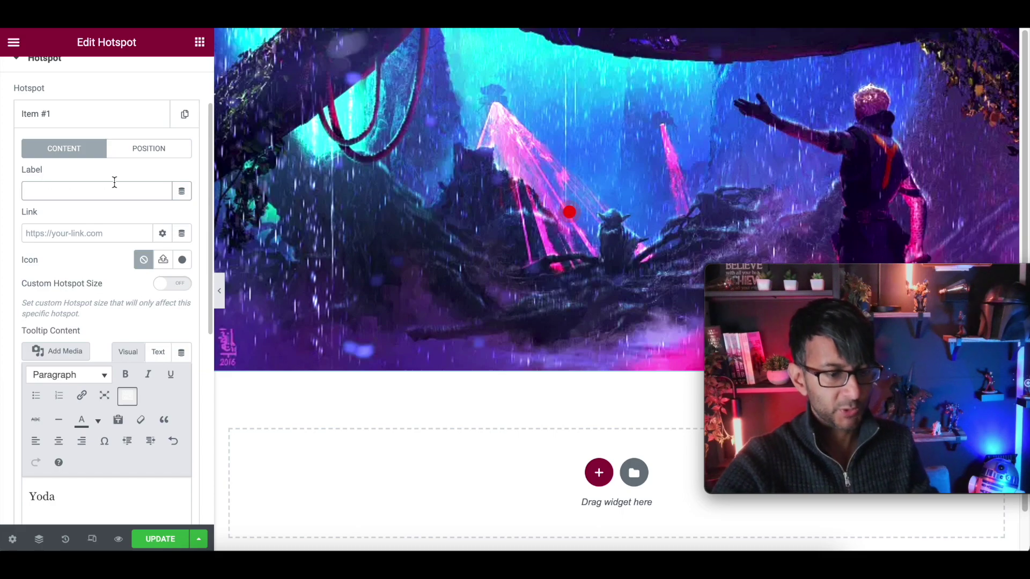
# Move the hotspot closer to the Yoda figure by setting its horizontal offset to 46
pyautogui.scroll(2, 106, 141)
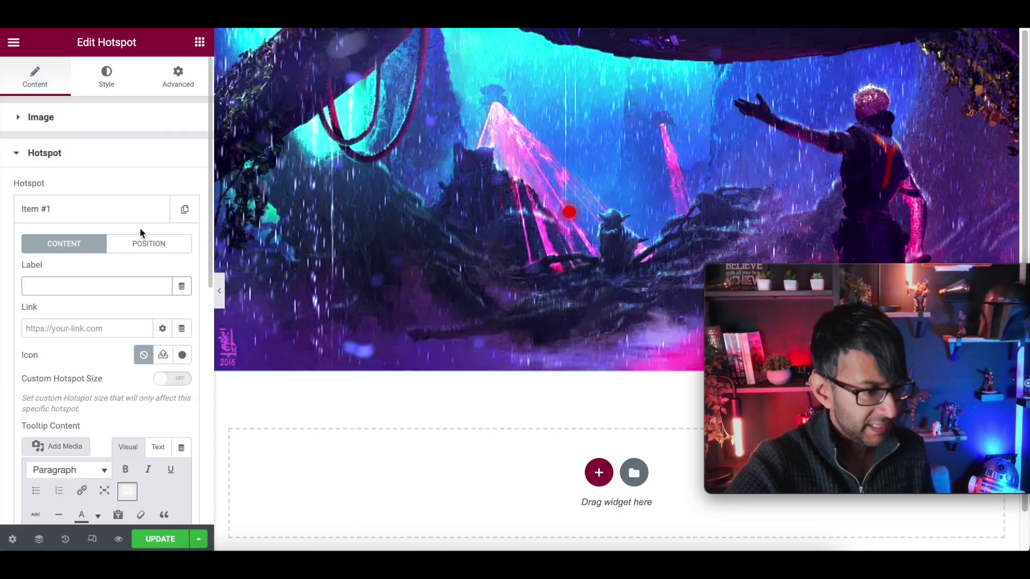
pyautogui.click(146, 244)
pyautogui.moveTo(76, 313); pyautogui.dragTo(80, 312)
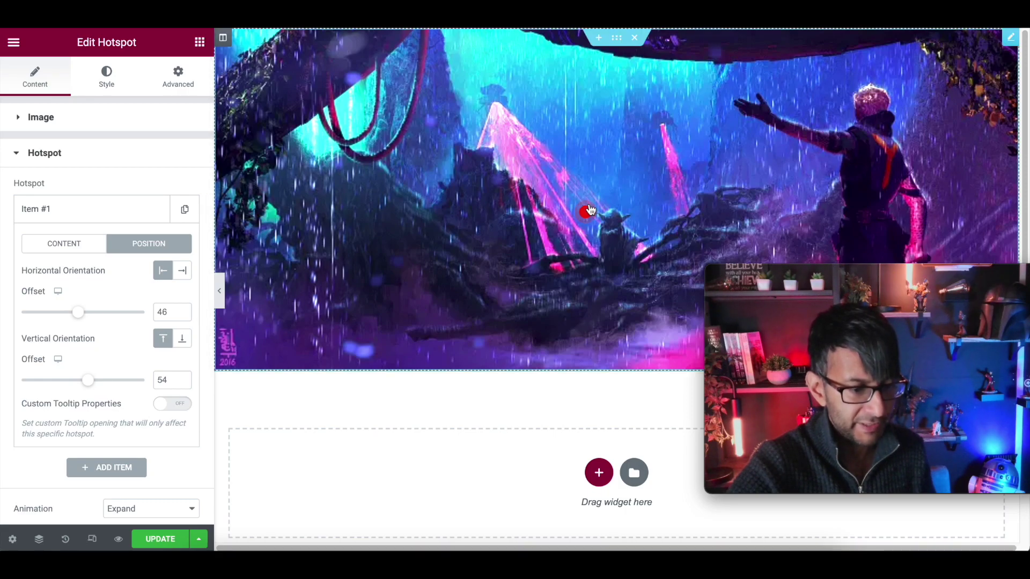
# Choose Expand as the hotspot animation
pyautogui.scroll(-3, 69, 321)
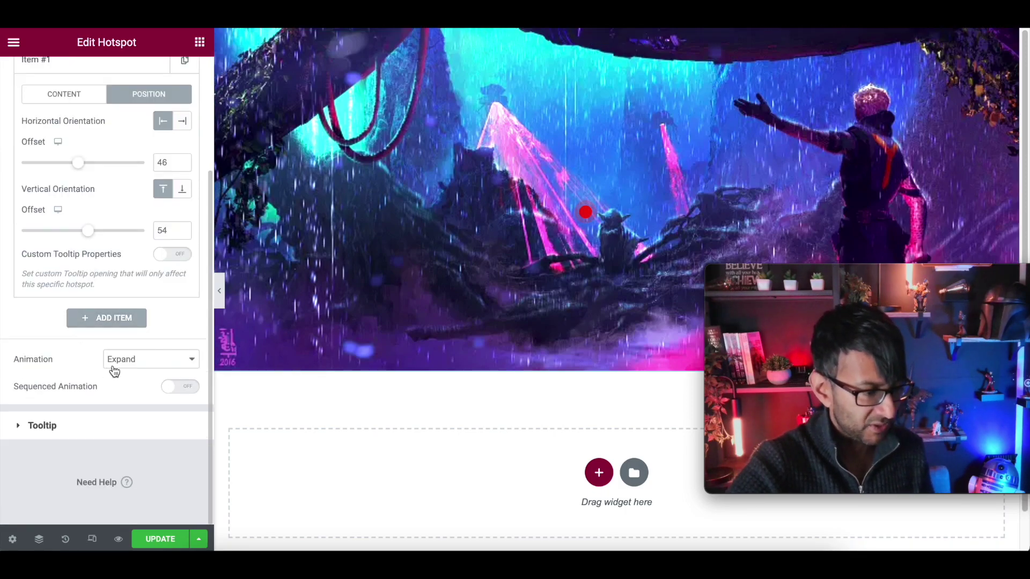
pyautogui.click(143, 369)
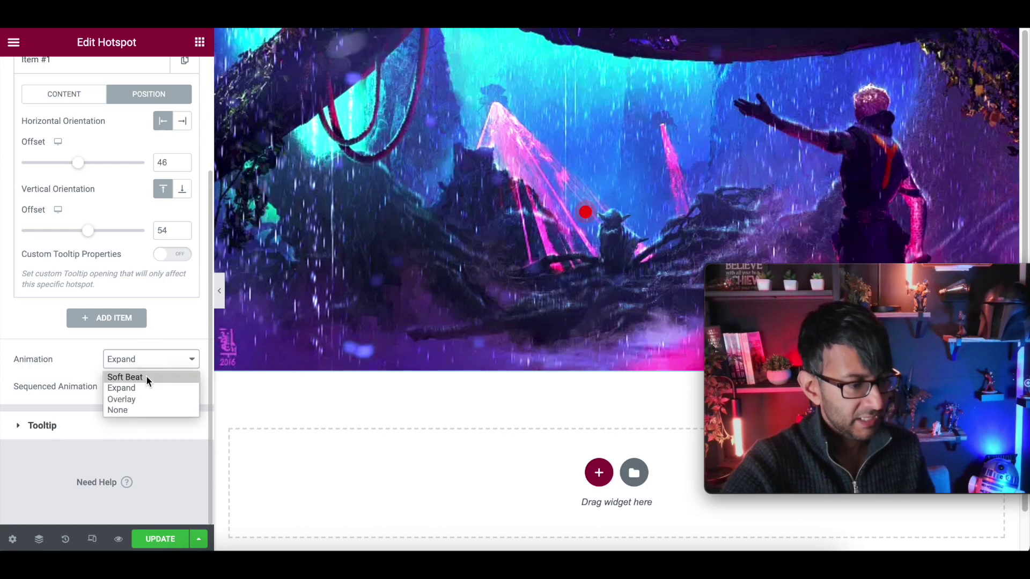
pyautogui.click(147, 386)
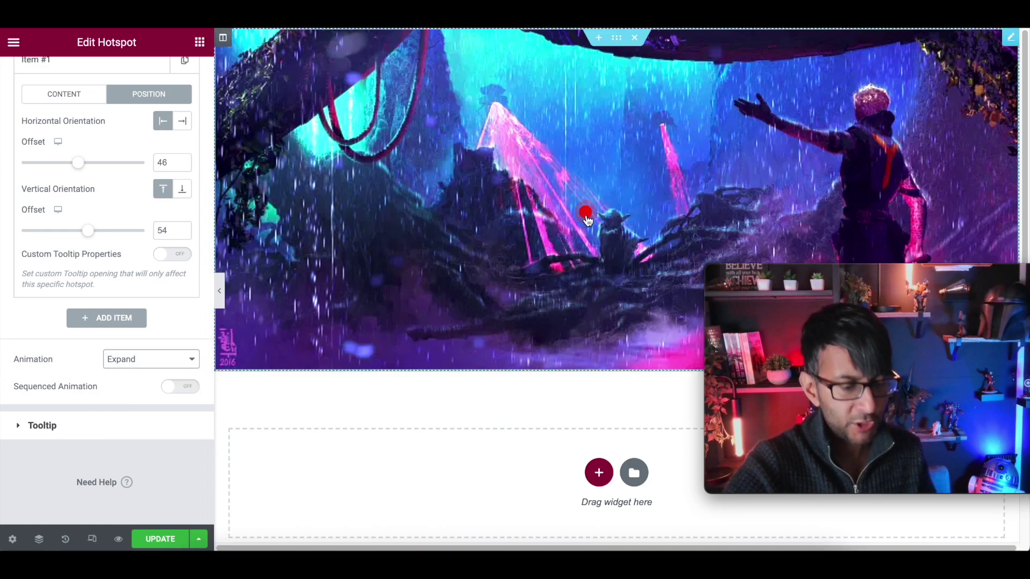
# Set the tooltip trigger to Hover and try it on the hotspot marker in the image
pyautogui.click(77, 425)
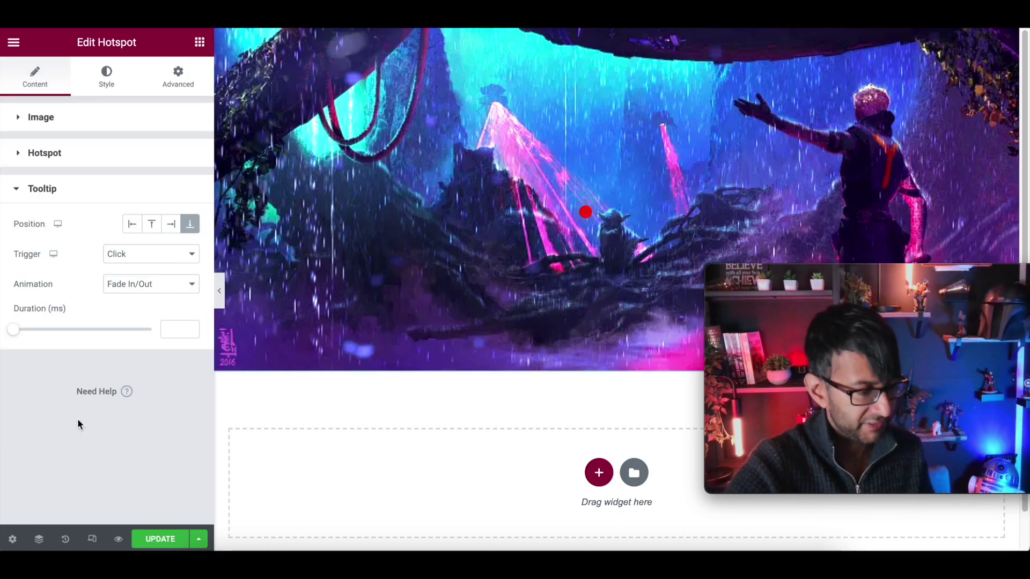
pyautogui.click(155, 256)
pyautogui.click(154, 273)
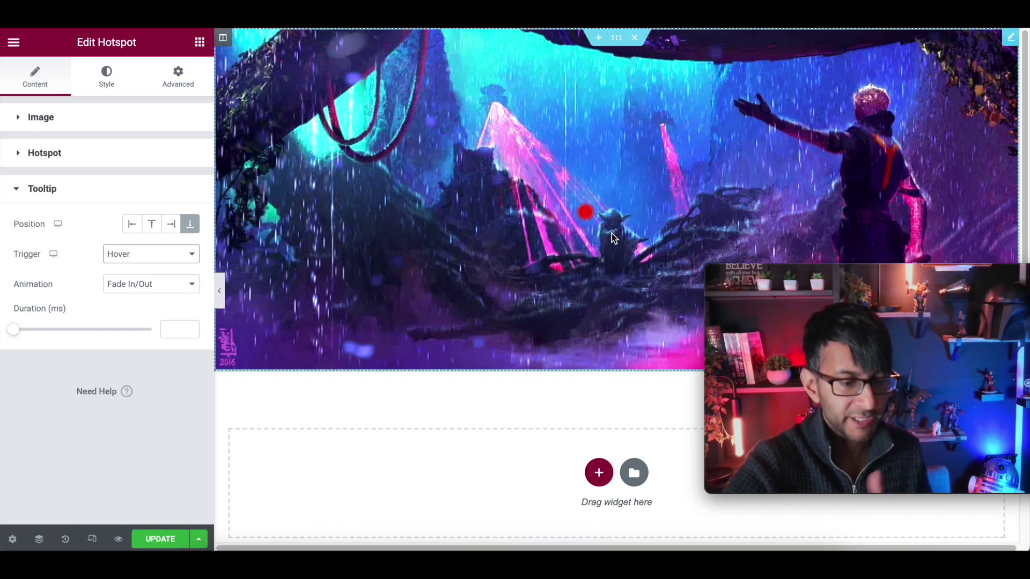
pyautogui.moveTo(587, 213)
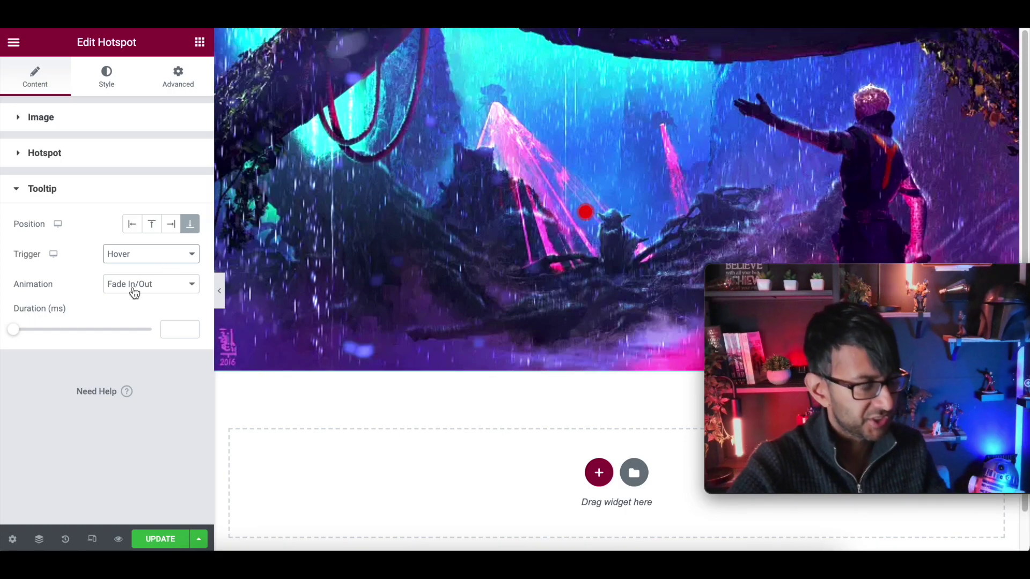
# Change the hotspot marker's style color to a custom bright lime green
pyautogui.click(106, 81)
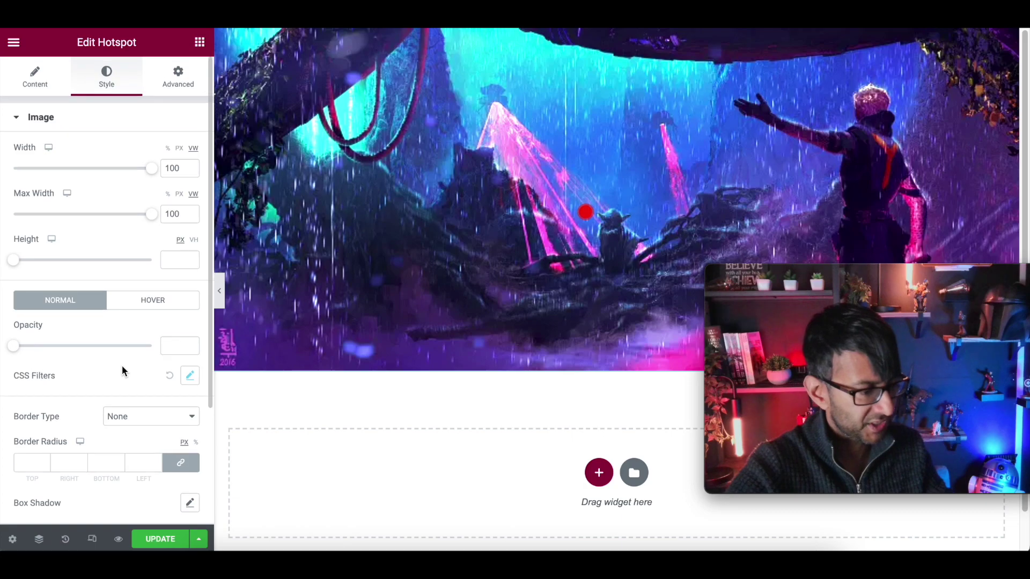
pyautogui.scroll(-1, 110, 429)
pyautogui.scroll(-5, 104, 369)
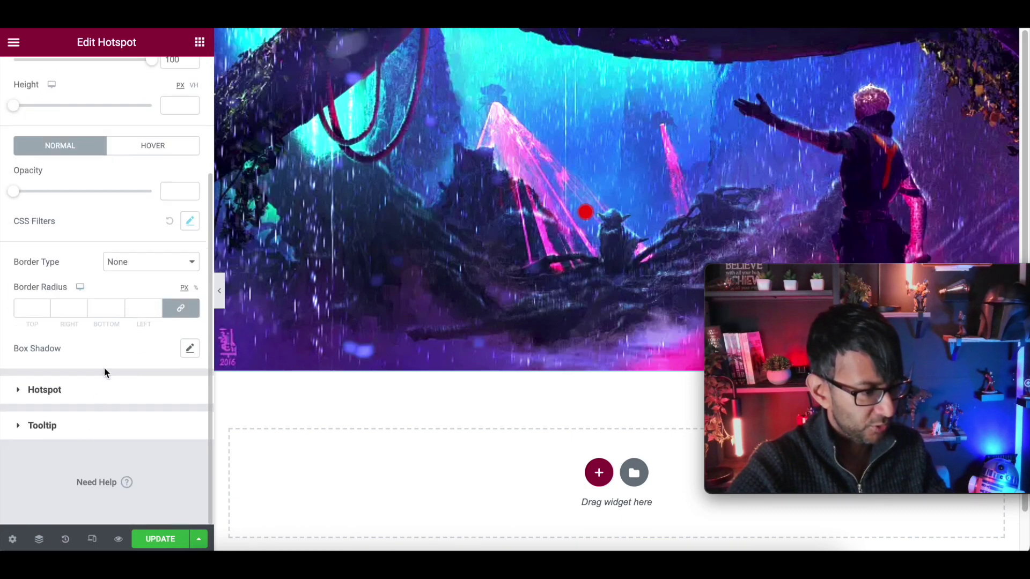
pyautogui.click(107, 388)
pyautogui.click(177, 192)
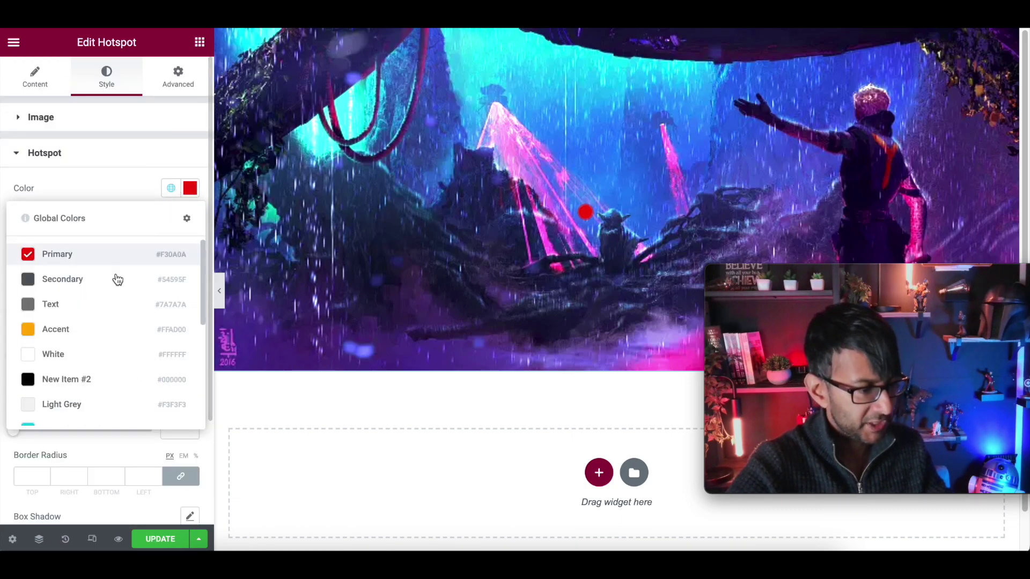
pyautogui.click(191, 195)
pyautogui.click(143, 299)
pyautogui.click(87, 324)
pyautogui.click(66, 372)
pyautogui.click(185, 243)
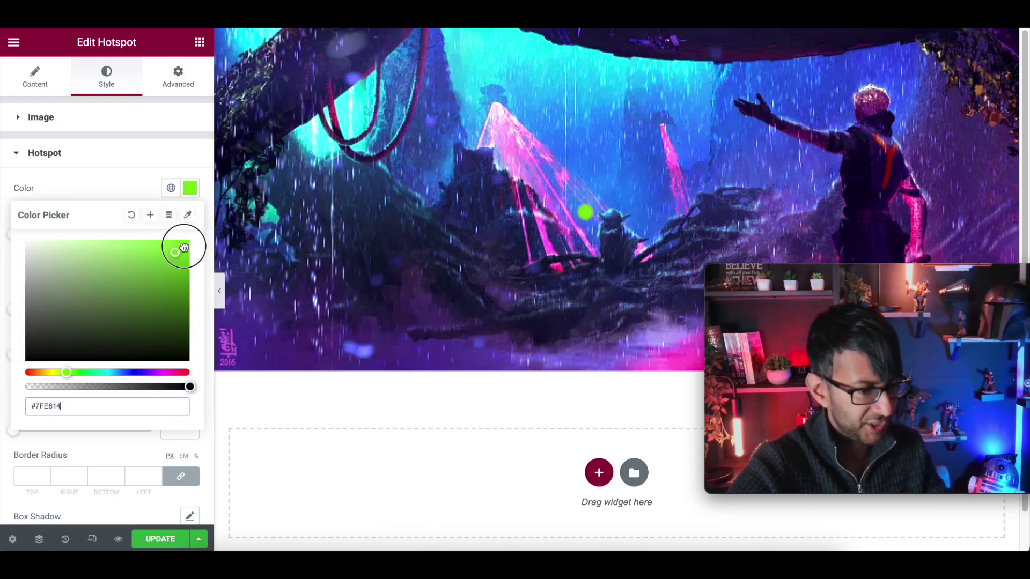
pyautogui.click(111, 456)
pyautogui.scroll(-3, 123, 429)
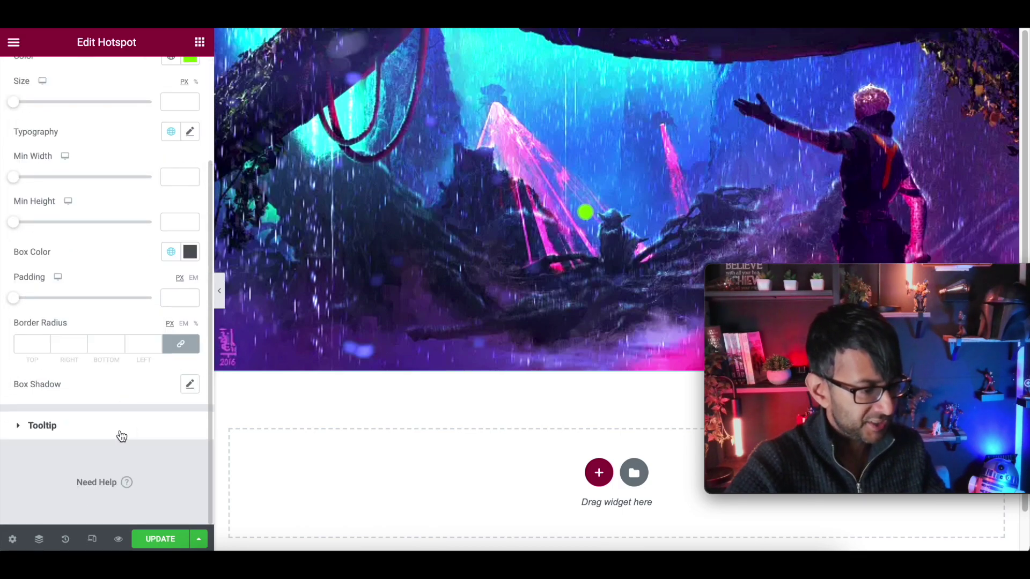
# Make the hotspot tooltip's box color fully transparent by lowering its opacity to zero
pyautogui.click(109, 428)
pyautogui.click(172, 447)
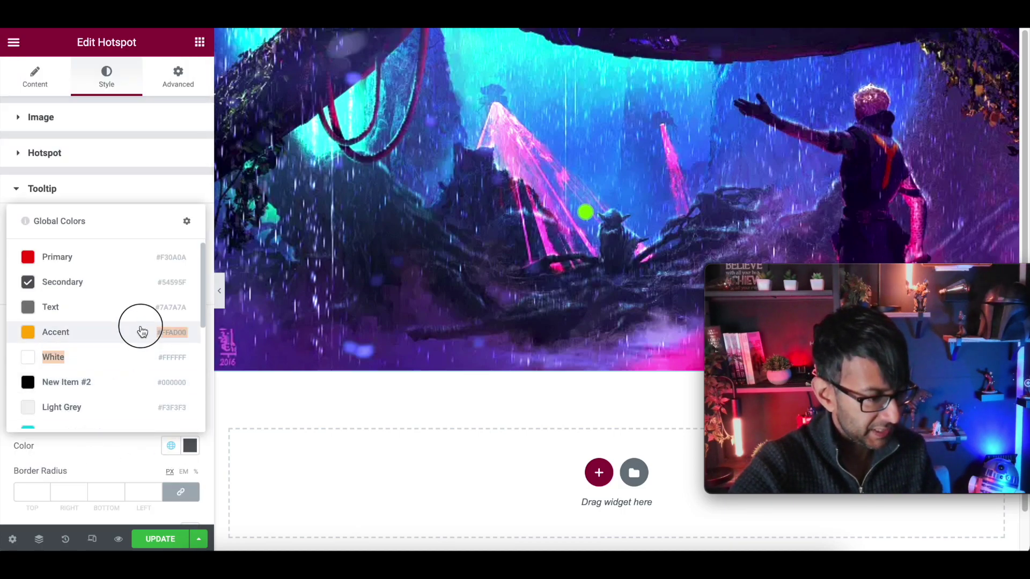
pyautogui.click(193, 451)
pyautogui.click(192, 448)
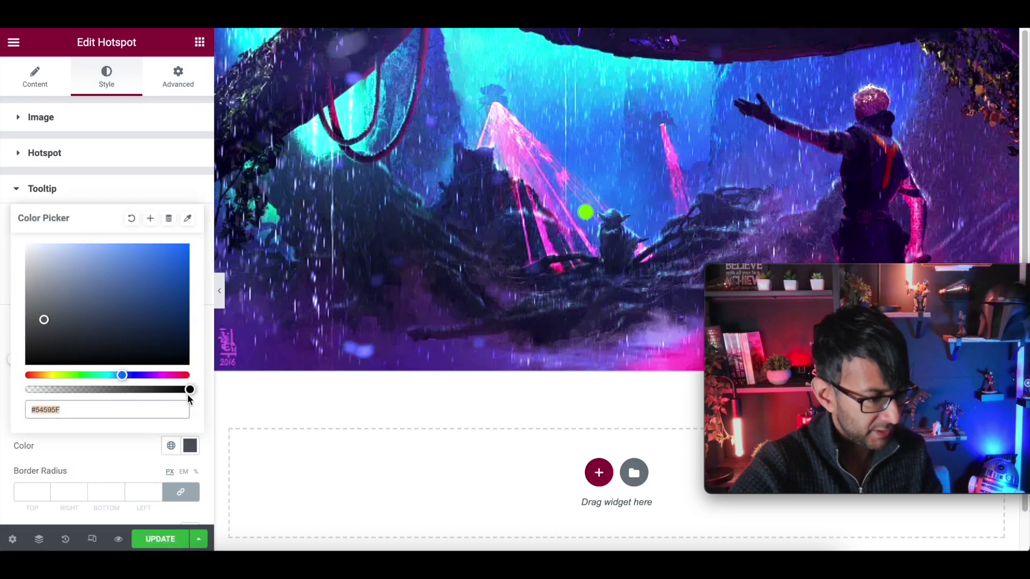
pyautogui.moveTo(190, 389); pyautogui.dragTo(5, 385)
pyautogui.click(6, 412)
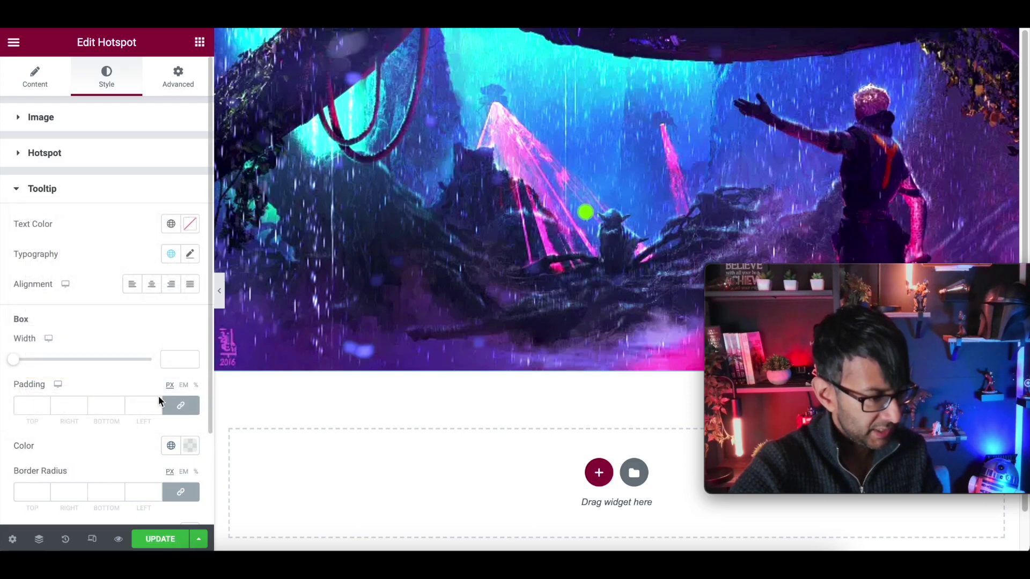
# Set the tooltip's text color to the global color White
pyautogui.scroll(-3, 154, 407)
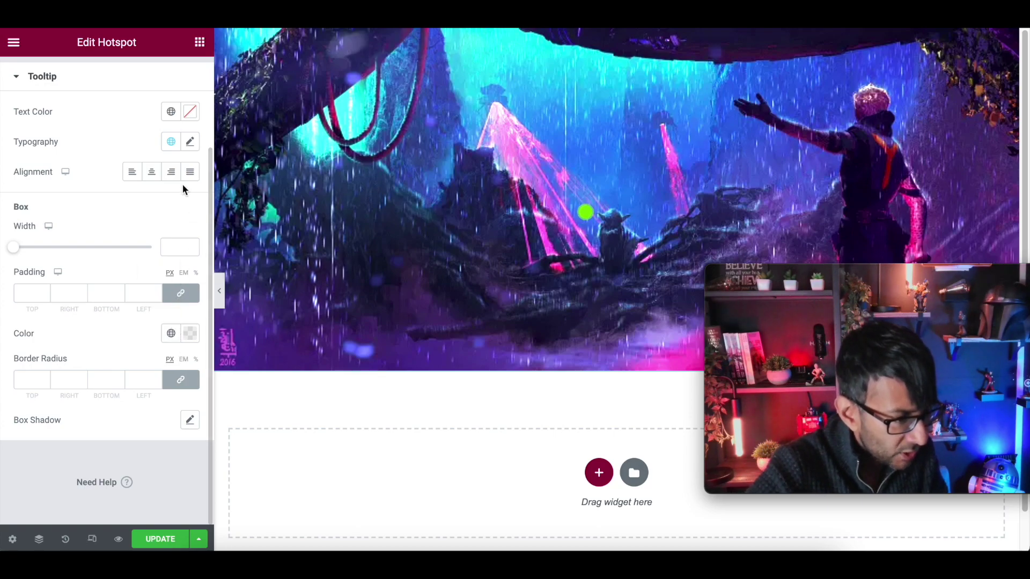
pyautogui.click(171, 112)
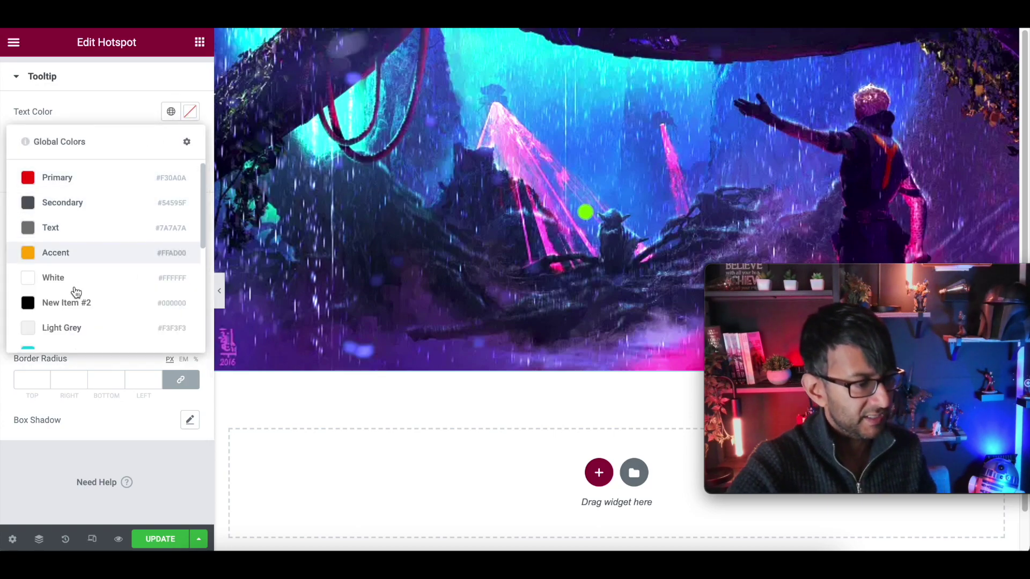
pyautogui.scroll(-3, 105, 268)
pyautogui.scroll(4, 102, 217)
pyautogui.click(81, 289)
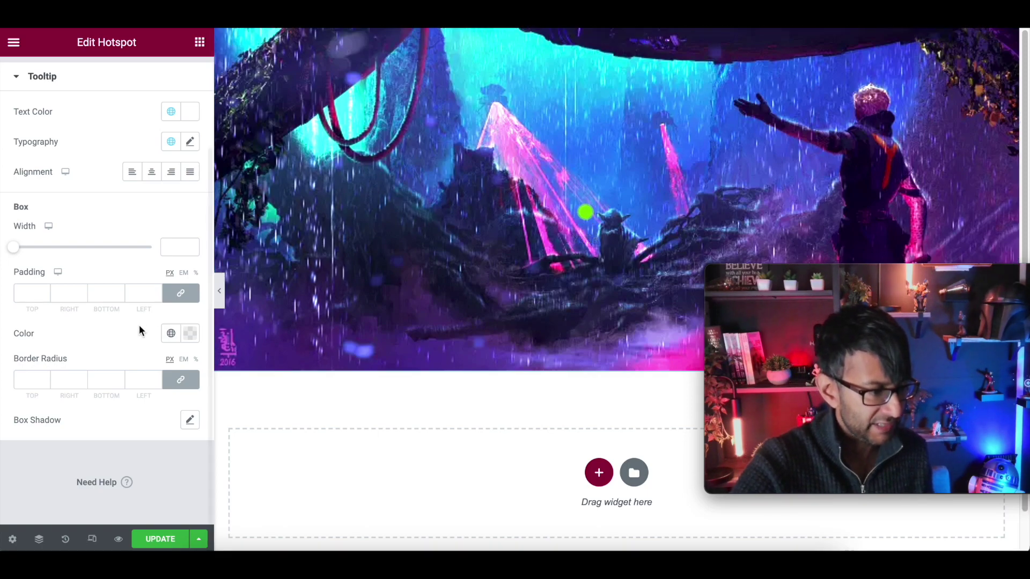
# Remove the Star Wars artwork from the hotspot widget's image setting
pyautogui.scroll(3, 100, 339)
pyautogui.click(60, 86)
pyautogui.moveTo(184, 180)
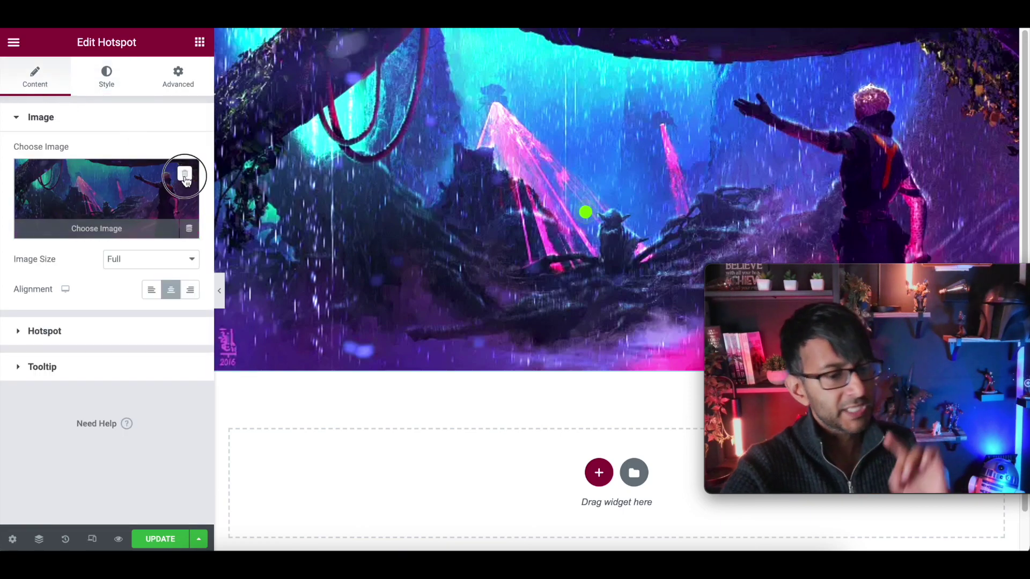
pyautogui.click(185, 175)
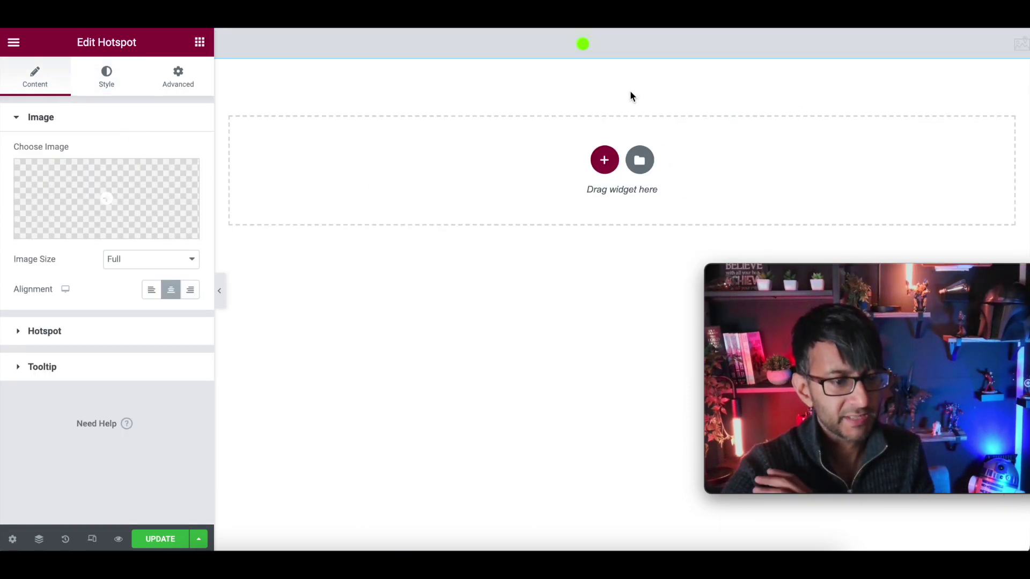
# Set the top and bottom padding of the section containing the hotspot to 200 px each
pyautogui.click(622, 38)
pyautogui.click(178, 78)
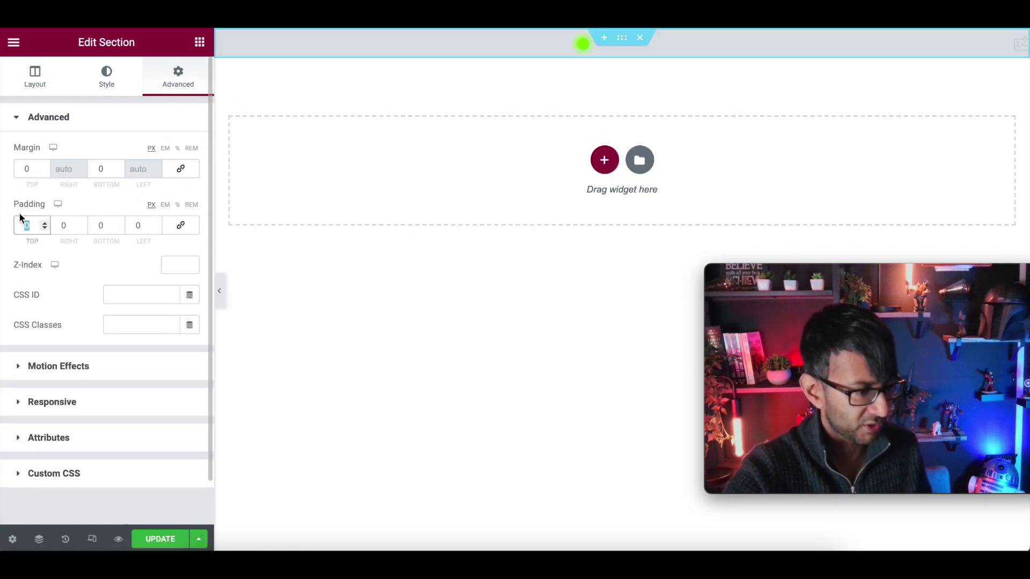
pyautogui.write('200')
pyautogui.press('Tab')
pyautogui.press('Tab')
pyautogui.write('200')
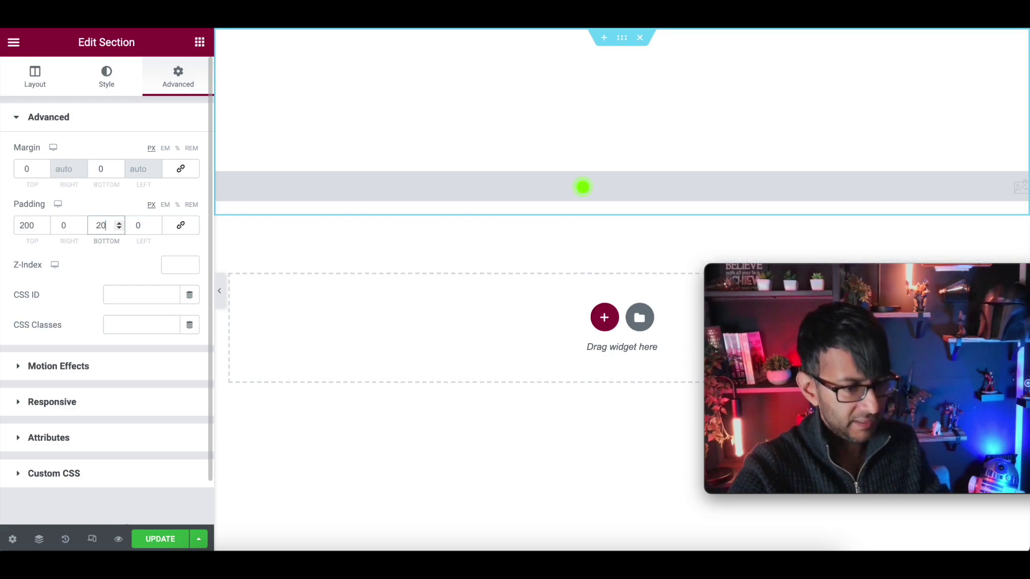
# Label the hotspot item "Gallery"
pyautogui.click(595, 185)
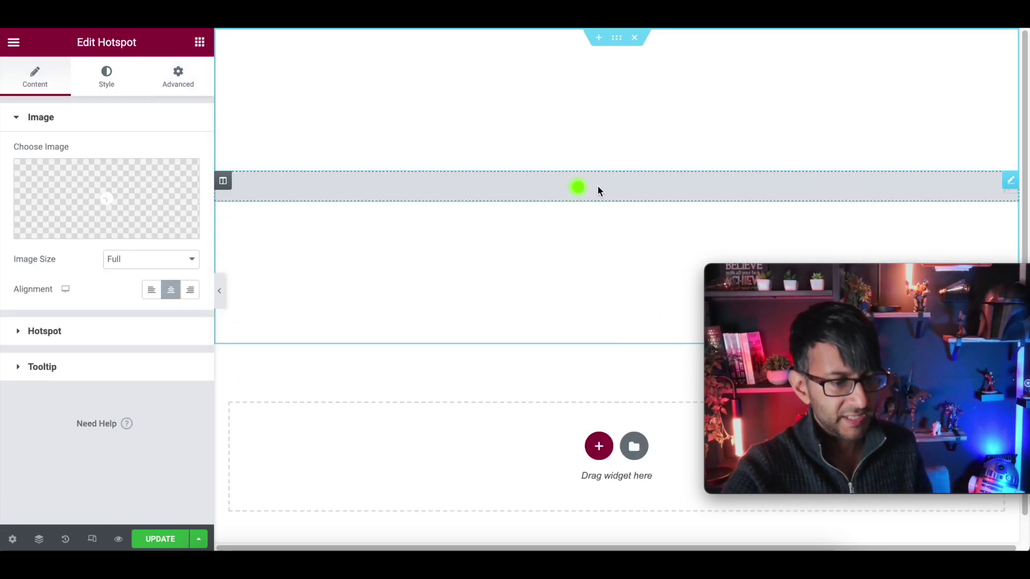
pyautogui.moveTo(159, 194)
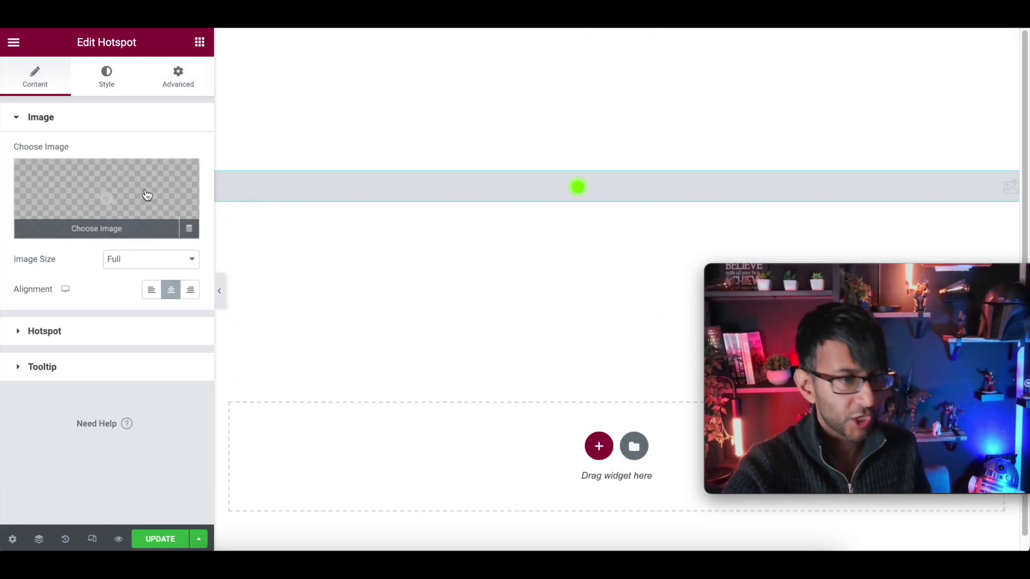
pyautogui.click(99, 335)
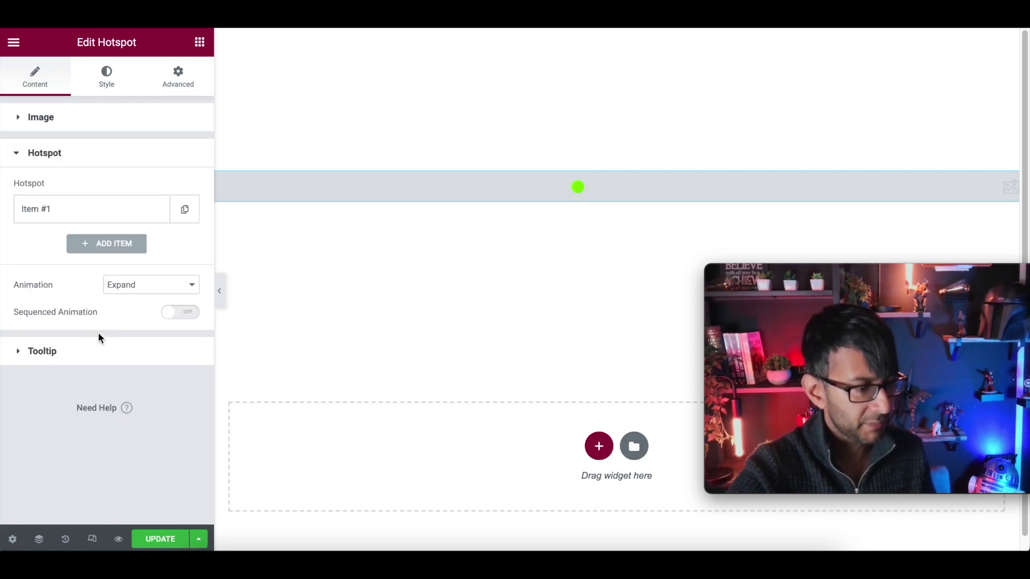
pyautogui.click(106, 217)
pyautogui.click(86, 290)
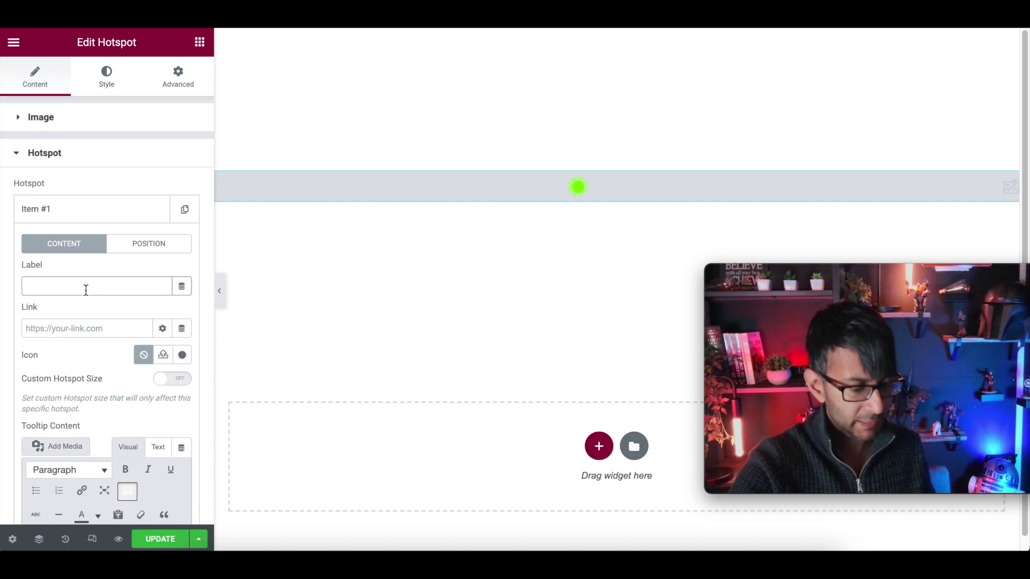
pyautogui.write('Gallery')
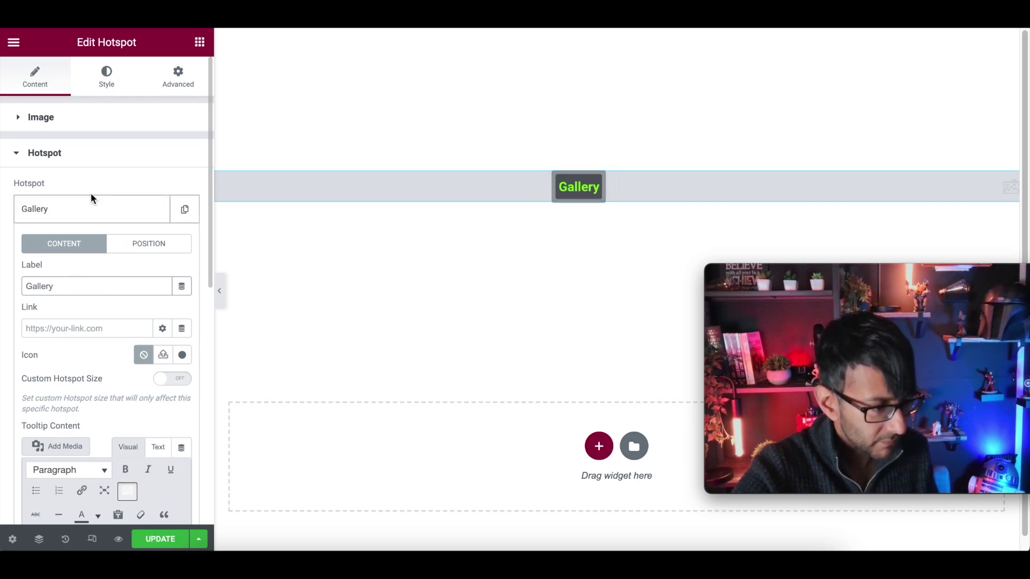
pyautogui.click(121, 307)
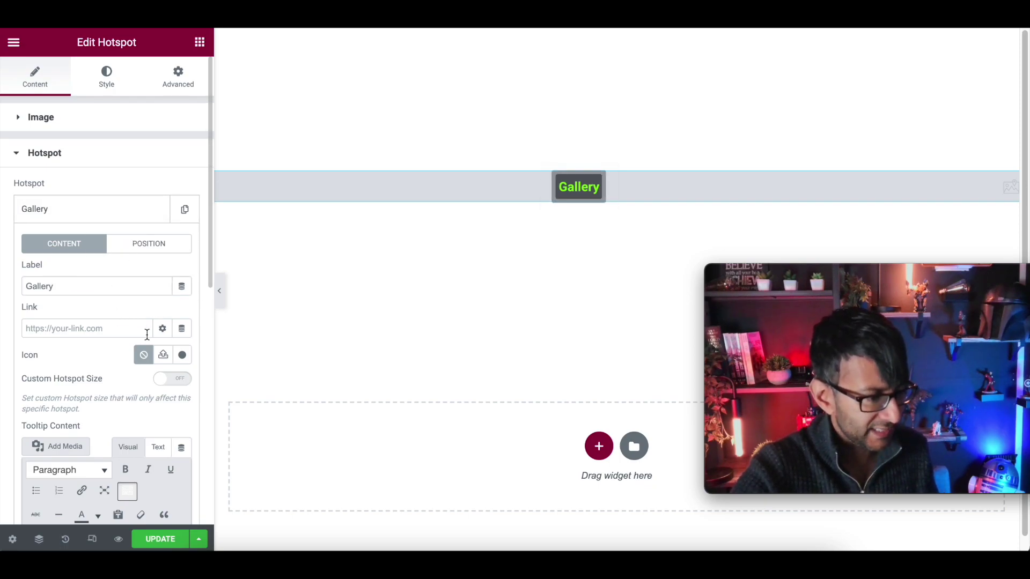
# Replace the hotspot's tooltip content with "This will take you to the Gallery" and preview the tooltip on the Gallery marker
pyautogui.scroll(-3, 145, 334)
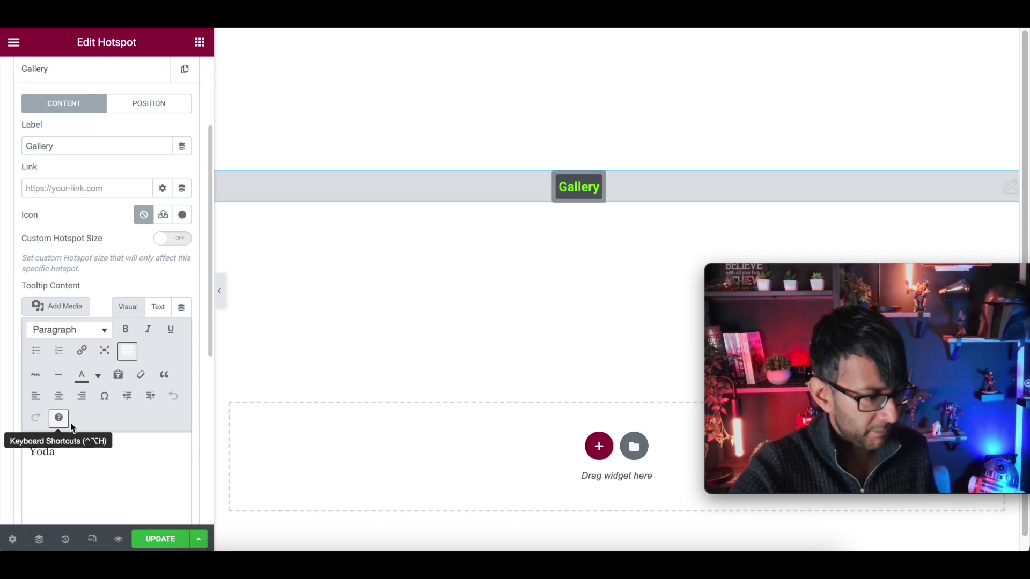
pyautogui.moveTo(64, 459); pyautogui.dragTo(2, 457)
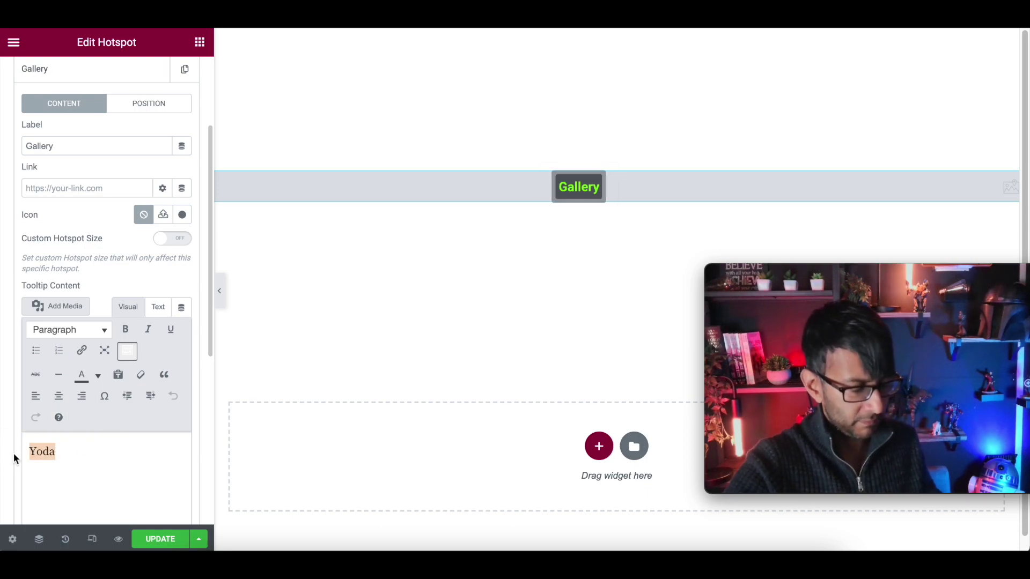
pyautogui.write('This will')
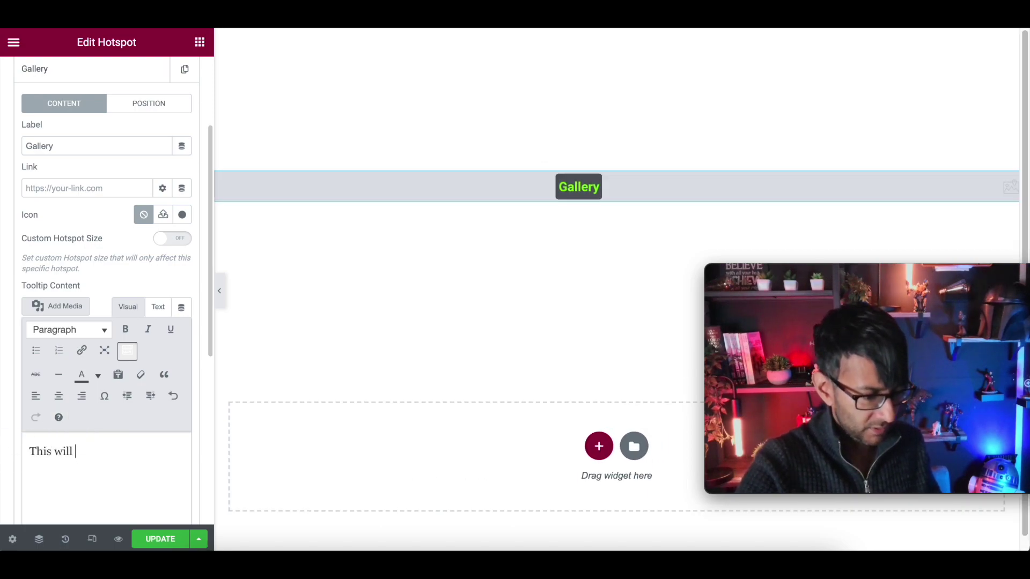
pyautogui.write(' take you to the Gallery')
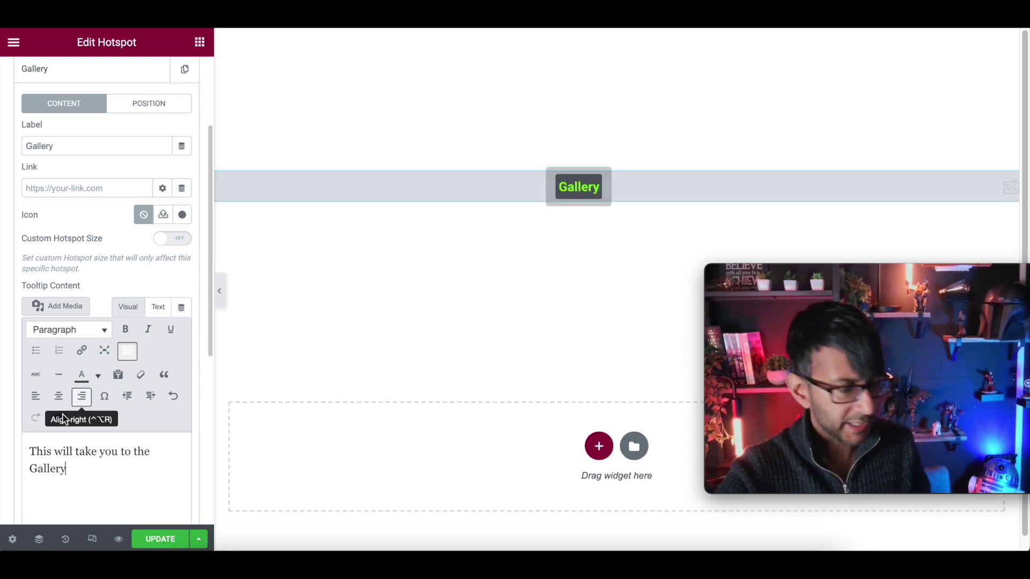
pyautogui.click(582, 193)
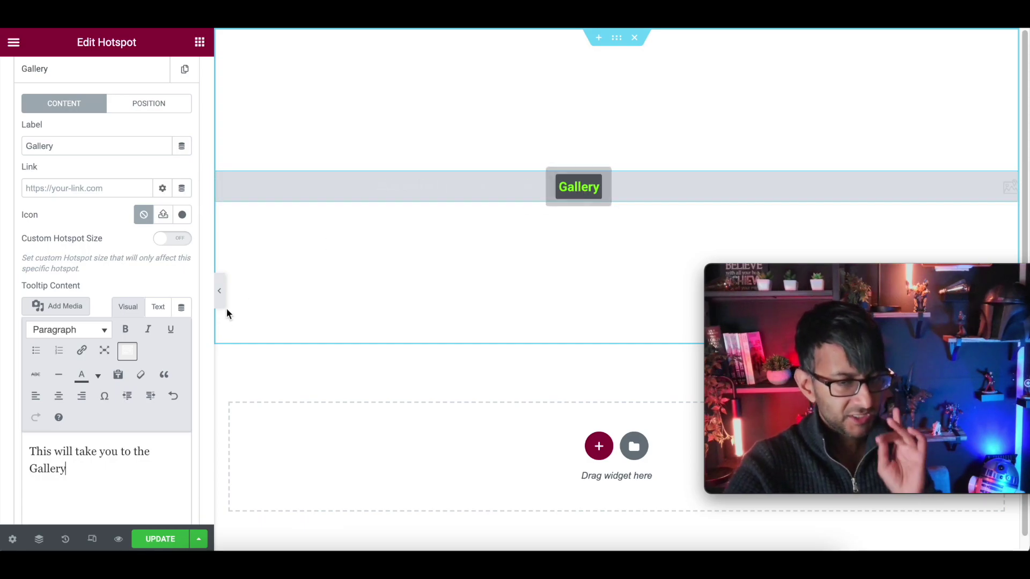
pyautogui.scroll(-2, 147, 275)
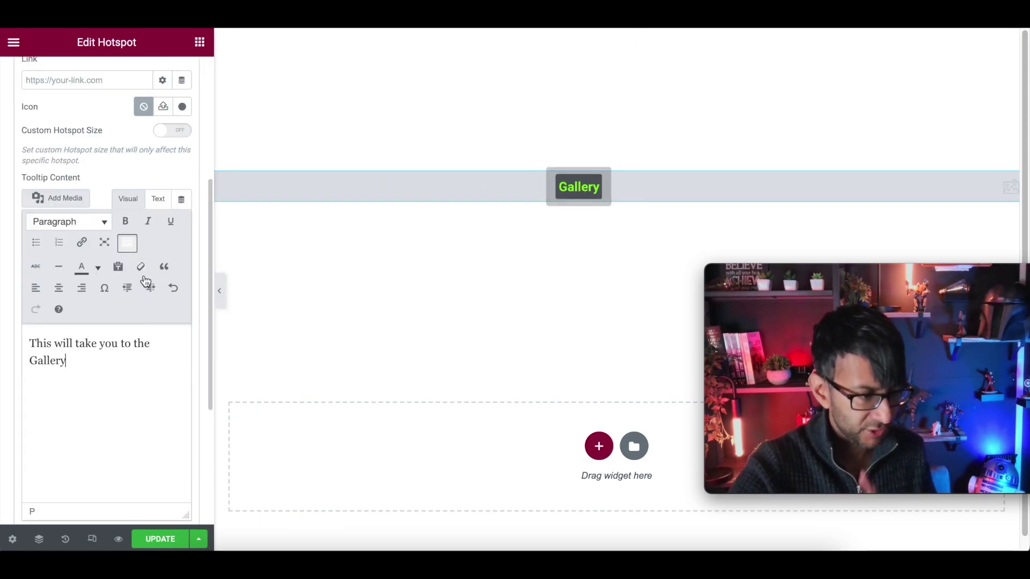
pyautogui.scroll(2, 143, 232)
pyautogui.scroll(-3, 80, 156)
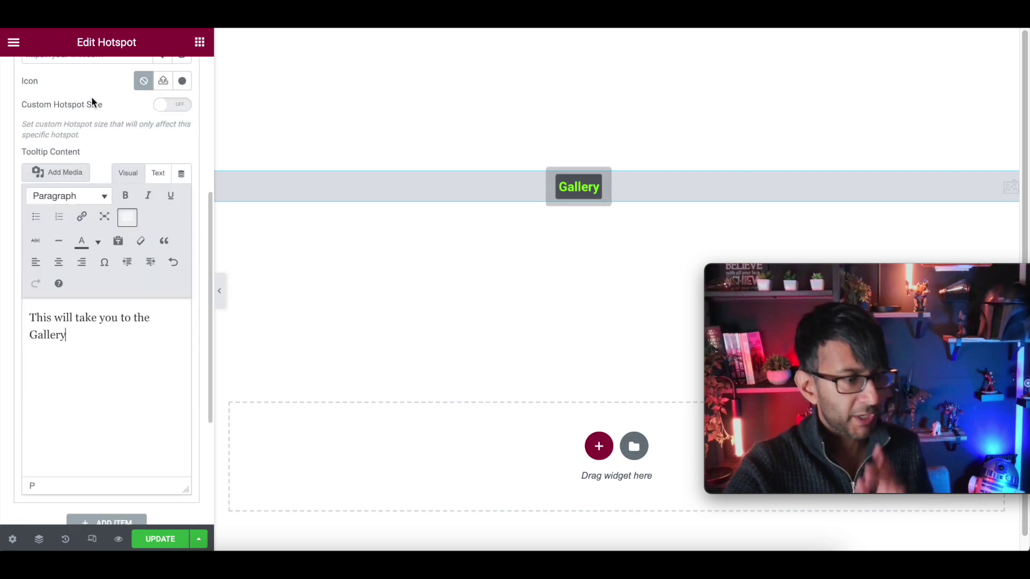
pyautogui.moveTo(571, 194)
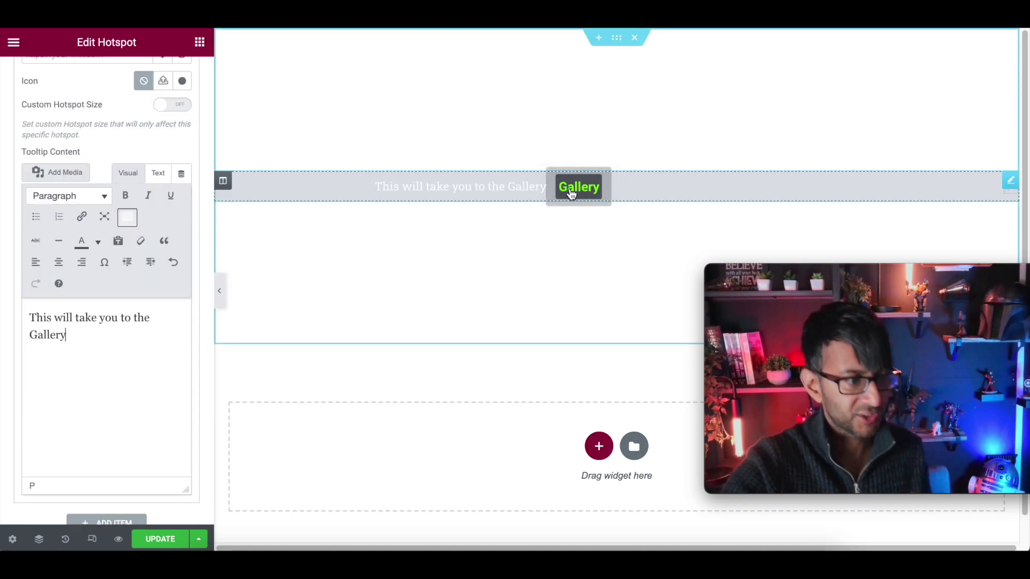
# Change the Gallery hotspot's style color to the global Primary color
pyautogui.scroll(5, 129, 139)
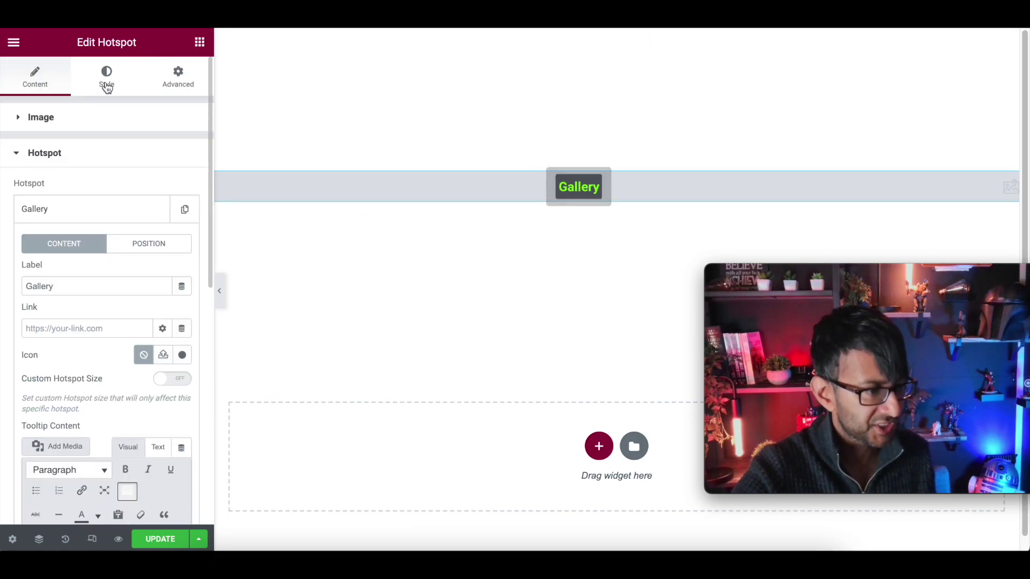
pyautogui.click(106, 81)
pyautogui.scroll(-1, 111, 433)
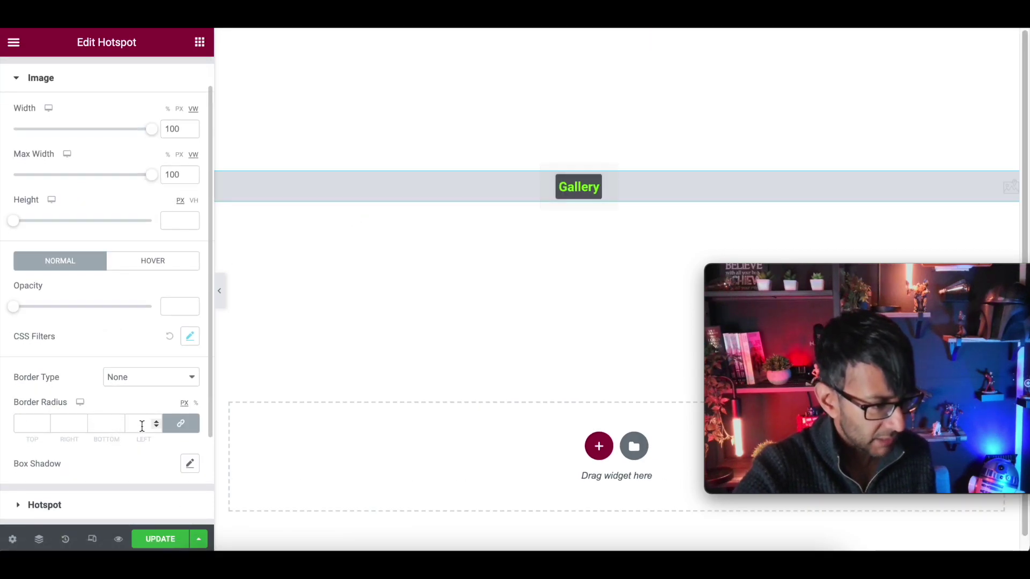
pyautogui.scroll(-4, 143, 428)
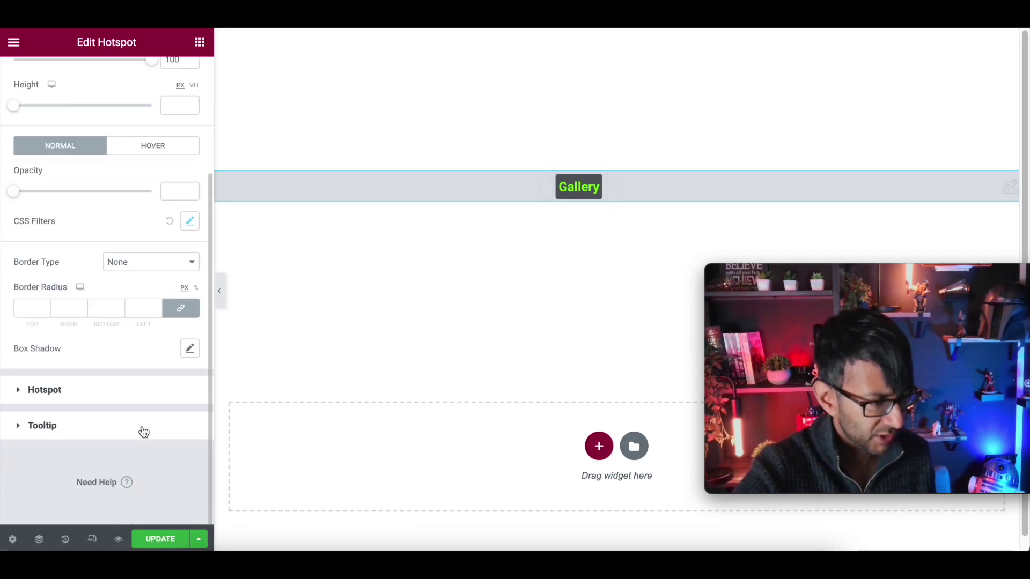
pyautogui.click(97, 403)
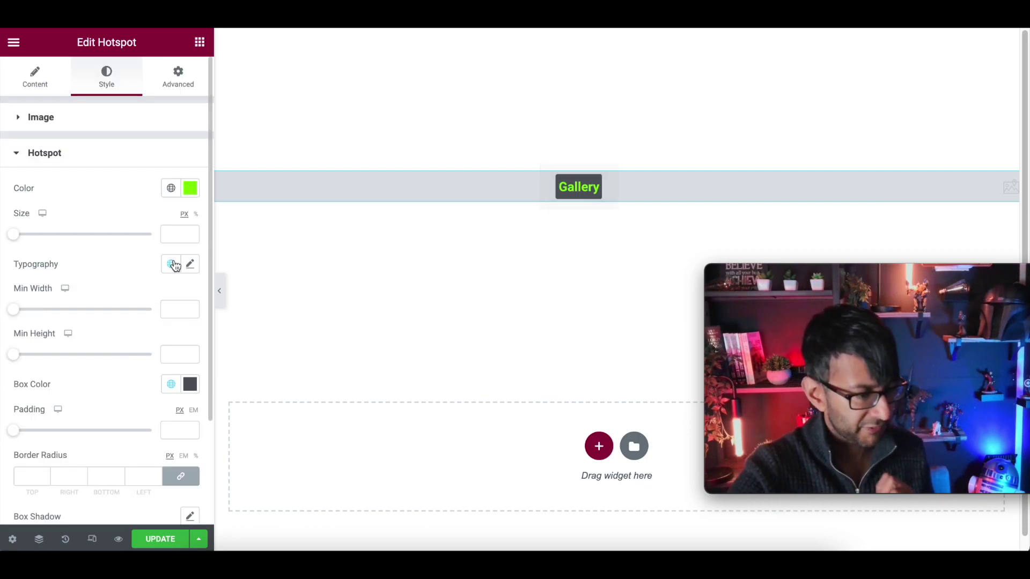
pyautogui.click(190, 189)
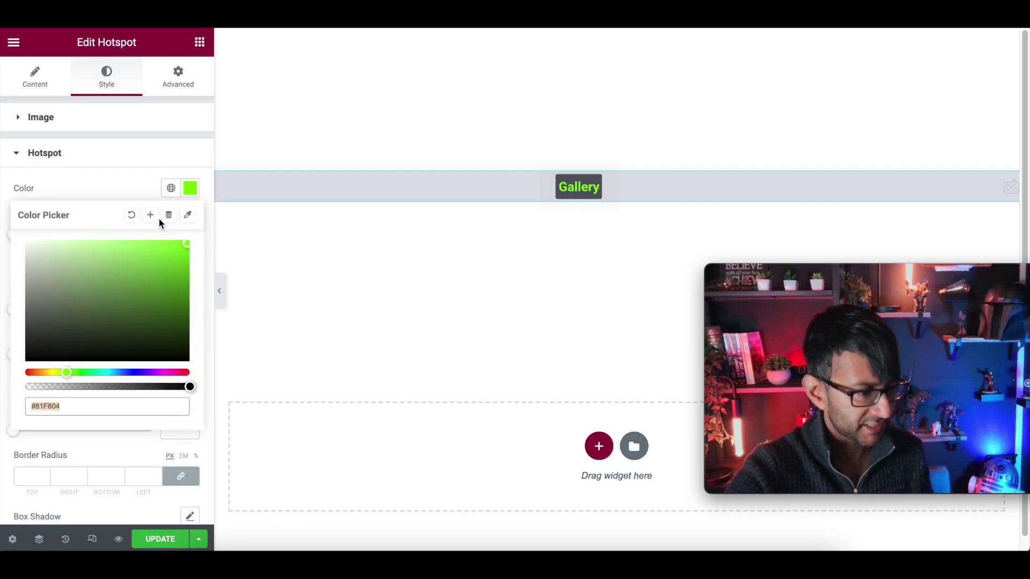
pyautogui.click(172, 189)
pyautogui.click(75, 263)
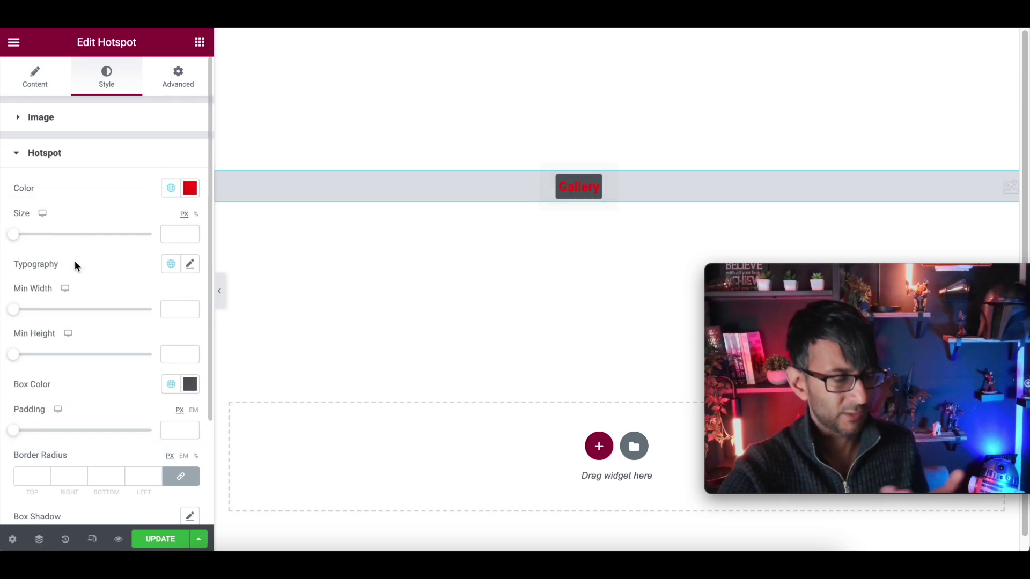
# Set the Gallery hotspot's style color to custom black, #000000
pyautogui.click(191, 188)
pyautogui.moveTo(154, 243); pyautogui.dragTo(10, 370)
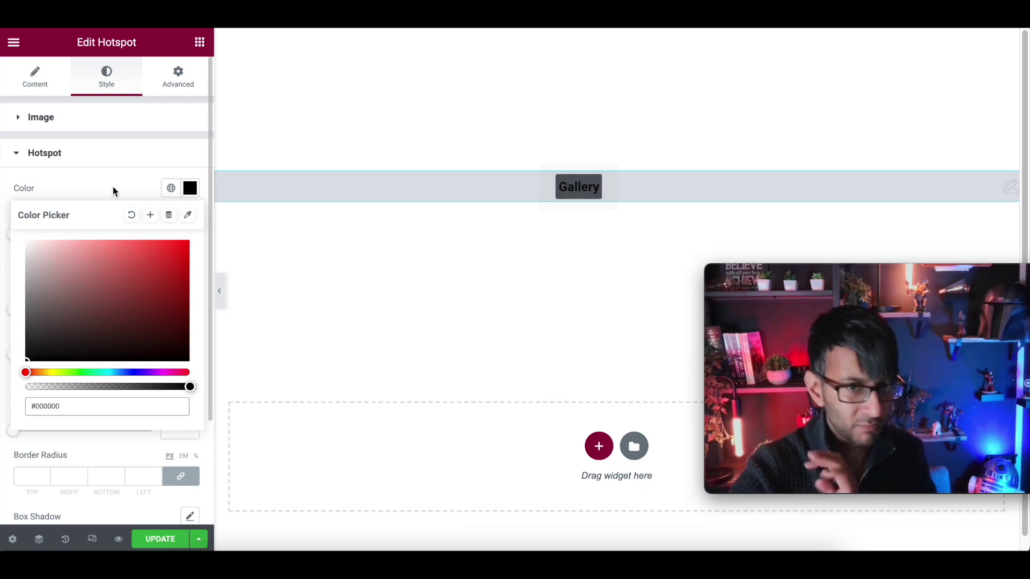
pyautogui.click(113, 188)
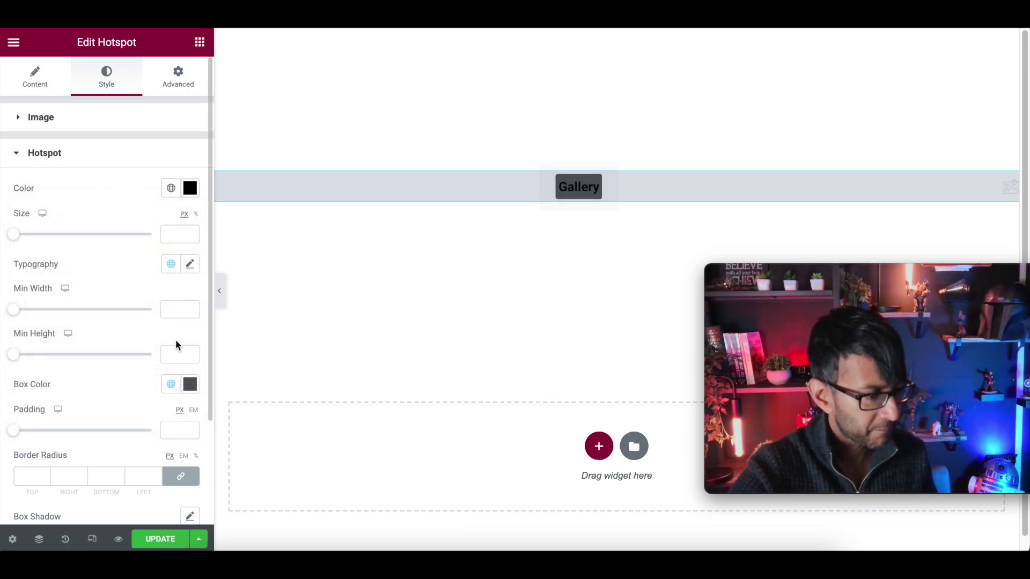
# Set the Gallery hotspot's box color to the global color White
pyautogui.scroll(-3, 159, 413)
pyautogui.scroll(2, 152, 376)
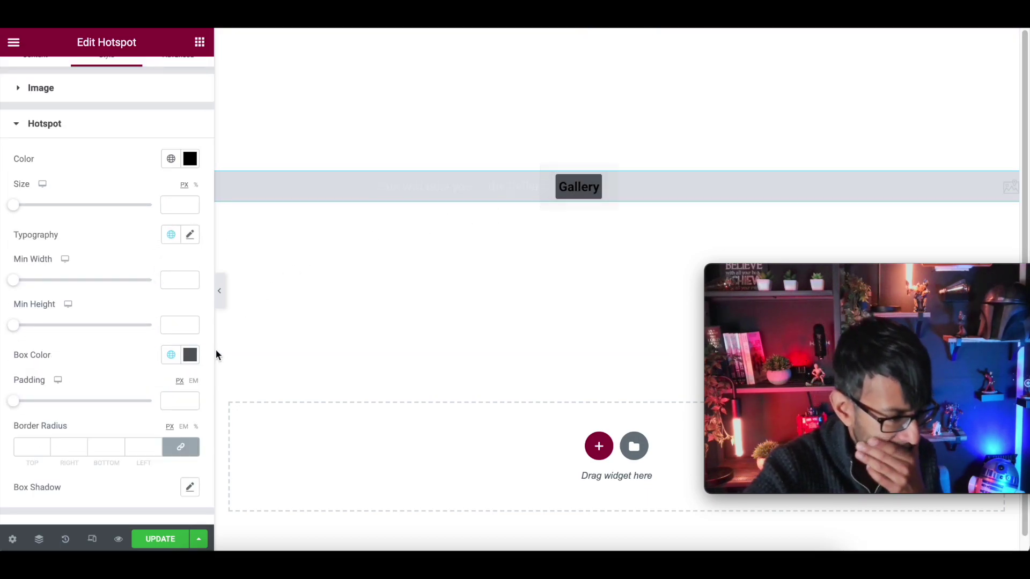
pyautogui.click(170, 355)
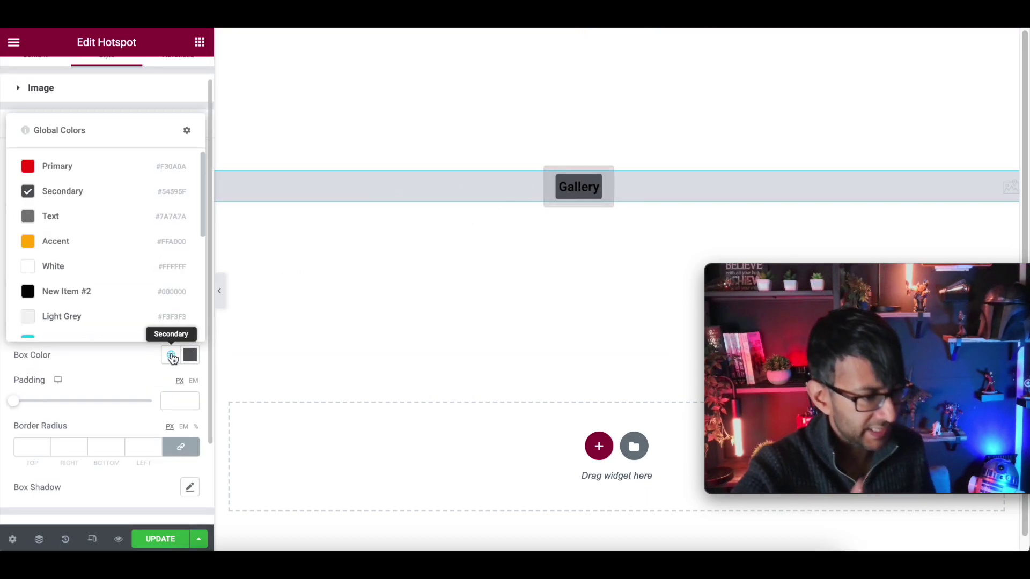
pyautogui.click(102, 272)
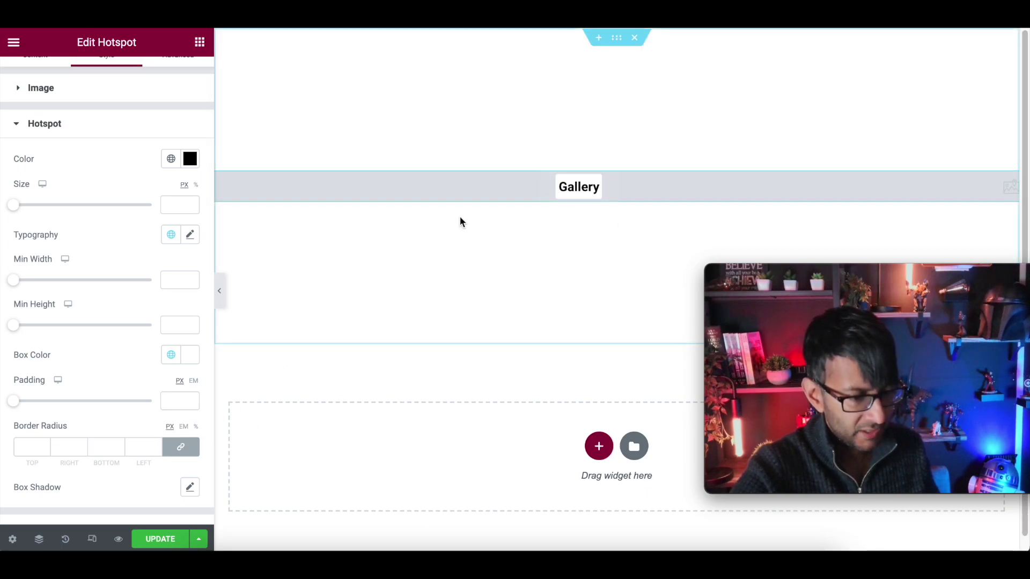
# Set the text color in the Gallery hotspot's tooltip style to the red global color
pyautogui.scroll(-2, 147, 347)
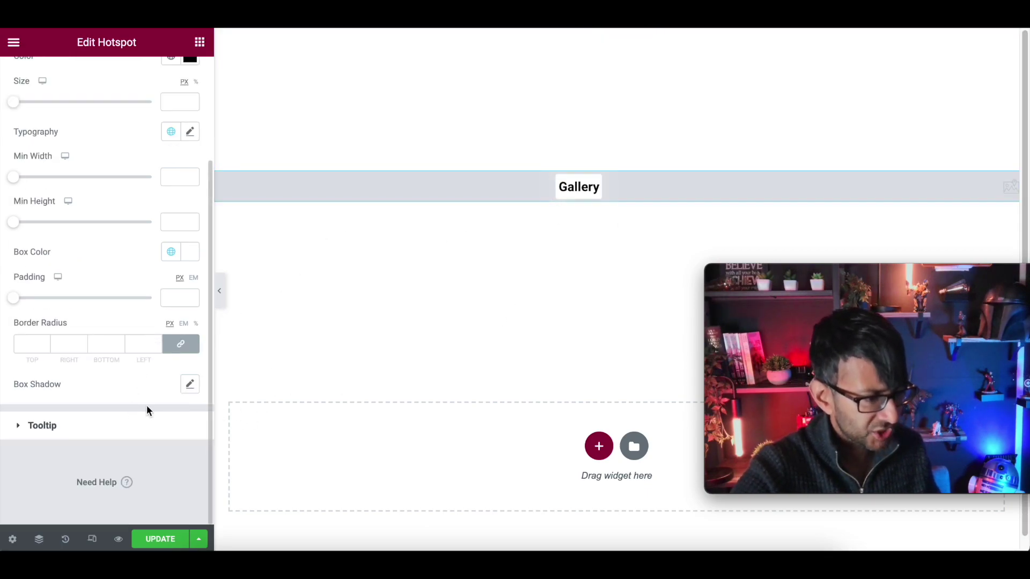
pyautogui.click(146, 424)
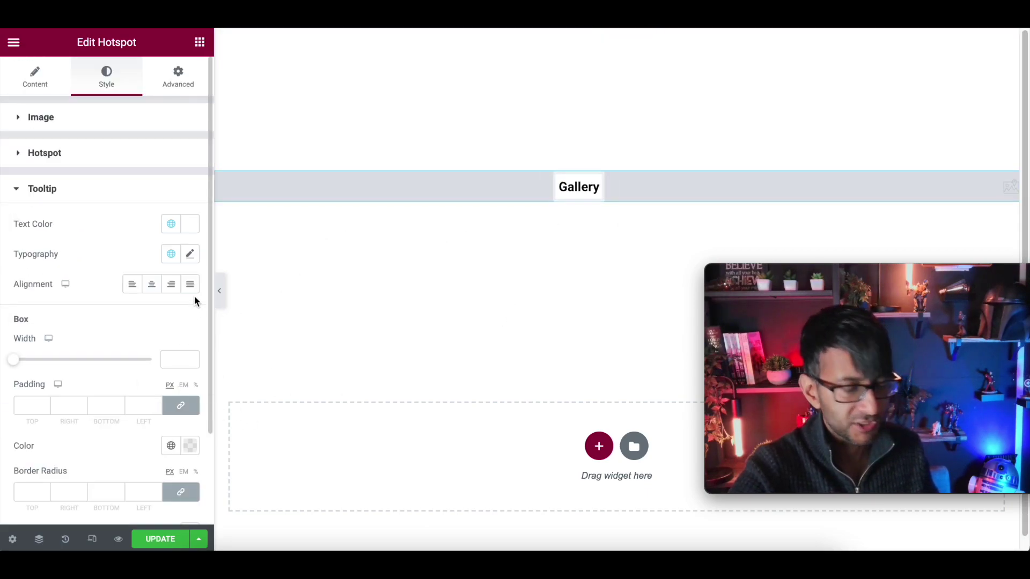
pyautogui.click(171, 224)
pyautogui.click(105, 289)
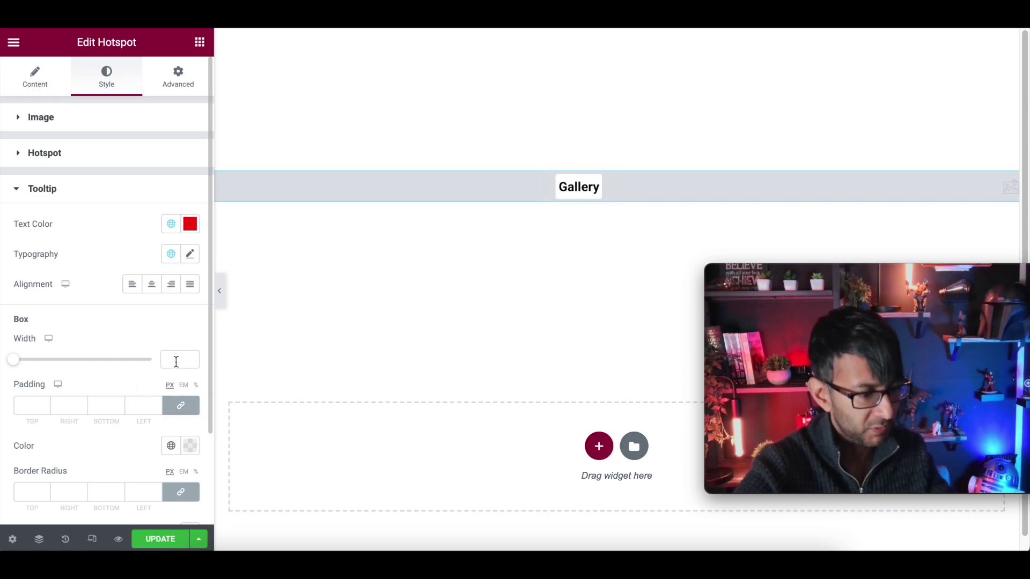
# Set the tooltip's position in the content settings to Top
pyautogui.scroll(-2, 168, 418)
pyautogui.scroll(2, 96, 177)
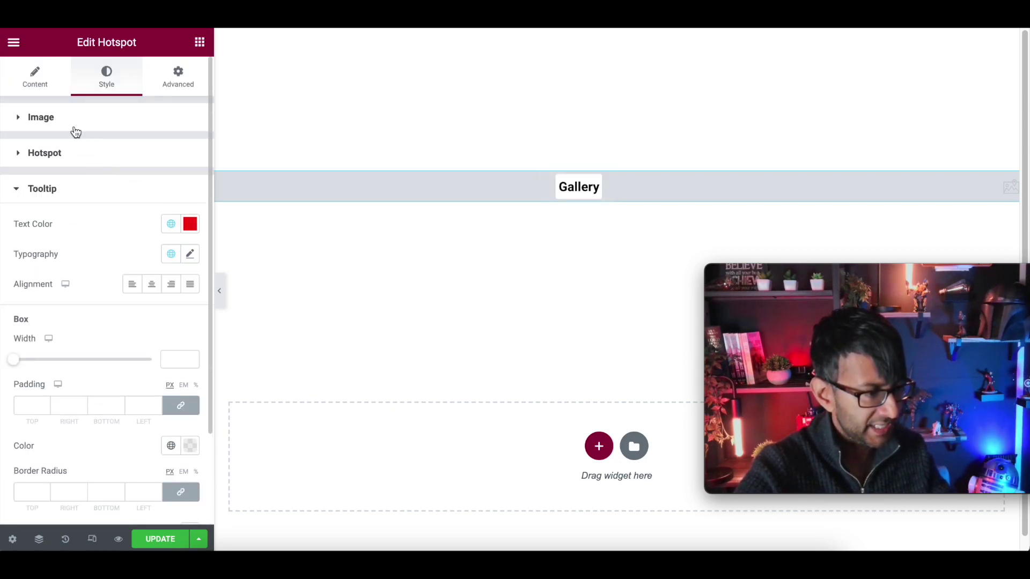
pyautogui.click(43, 83)
pyautogui.click(111, 370)
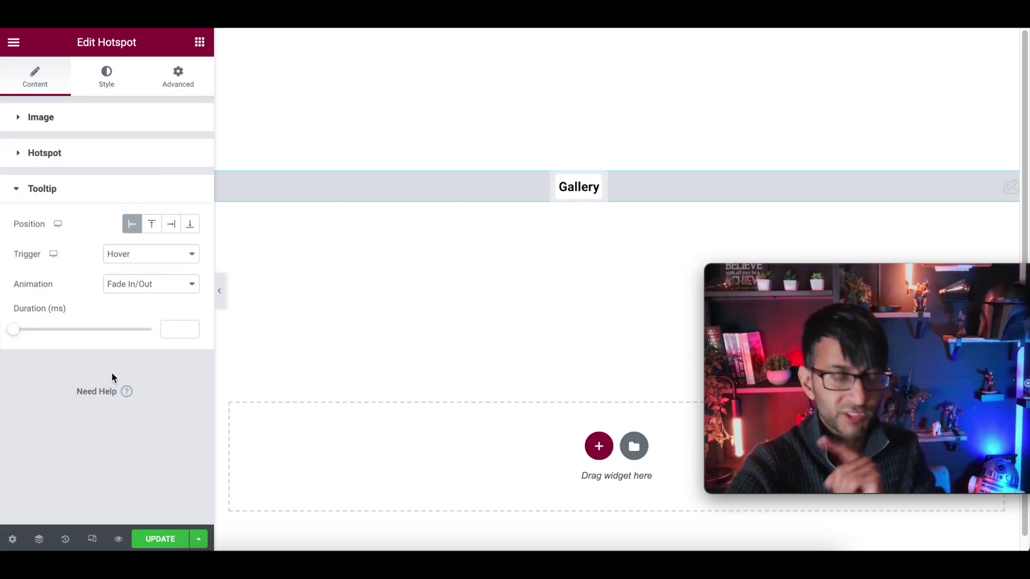
pyautogui.click(152, 225)
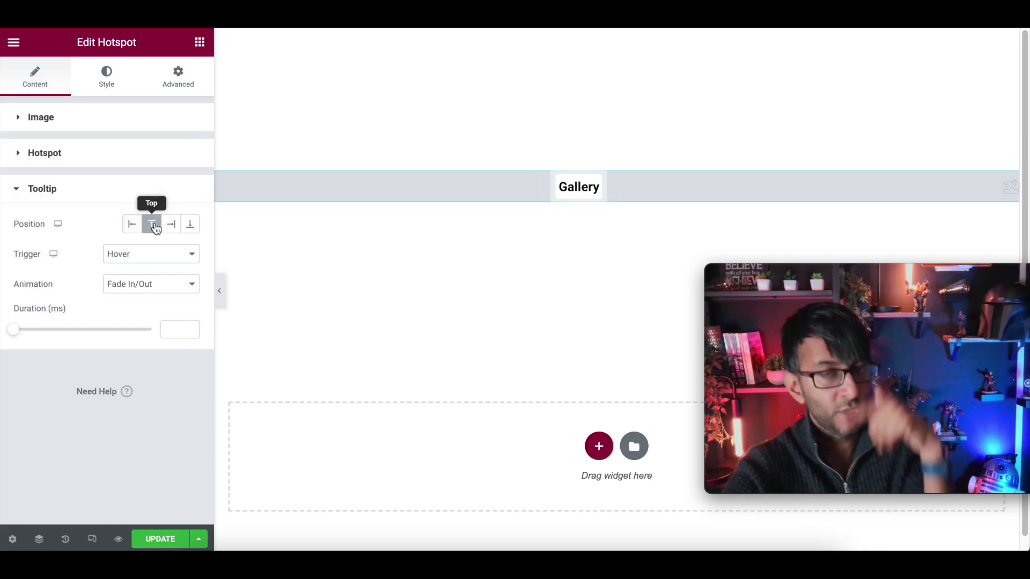
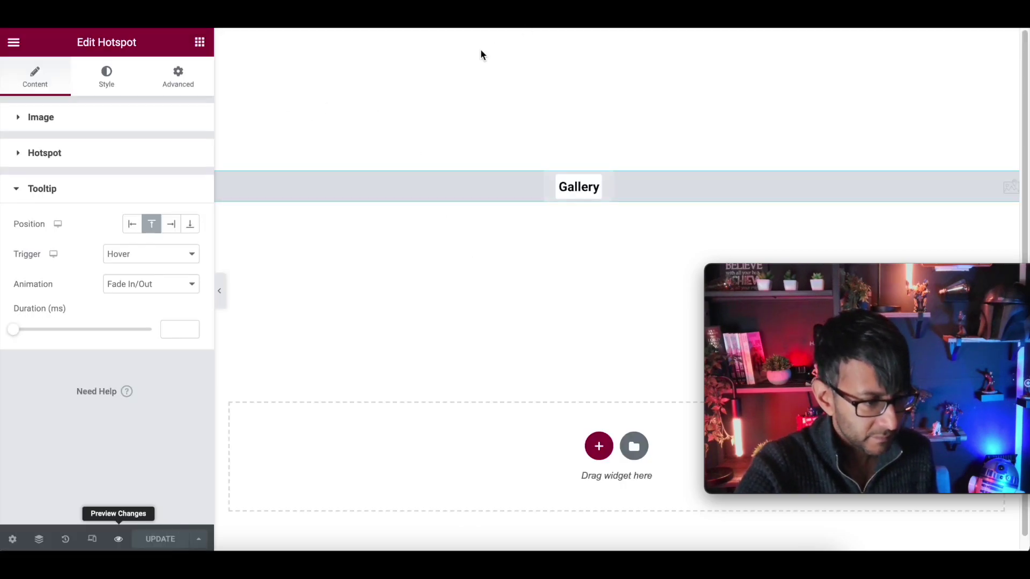
# Open the Gallery hotspot item's settings and view its icon library without choosing an icon
pyautogui.click(45, 153)
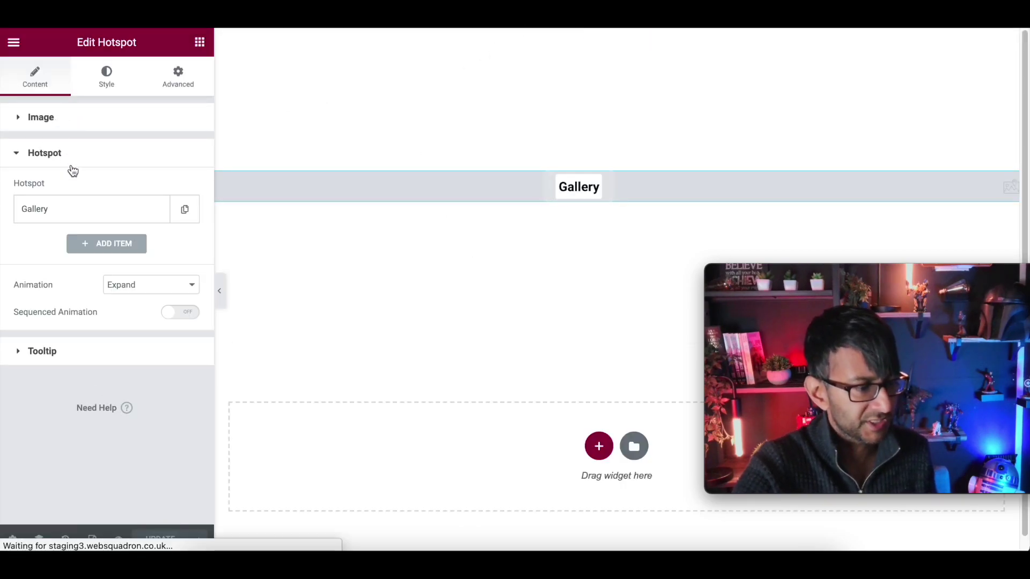
pyautogui.click(94, 212)
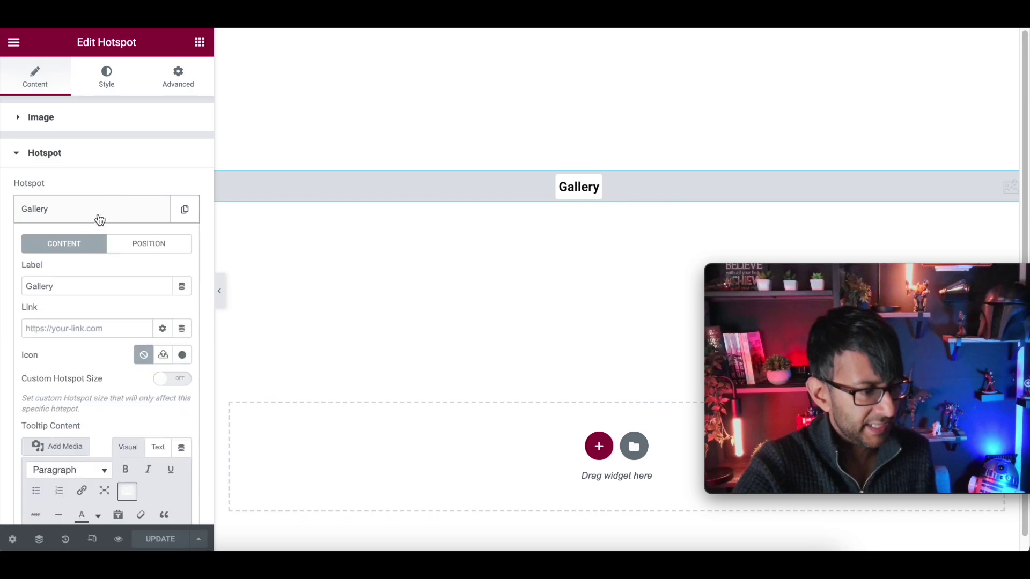
pyautogui.click(182, 356)
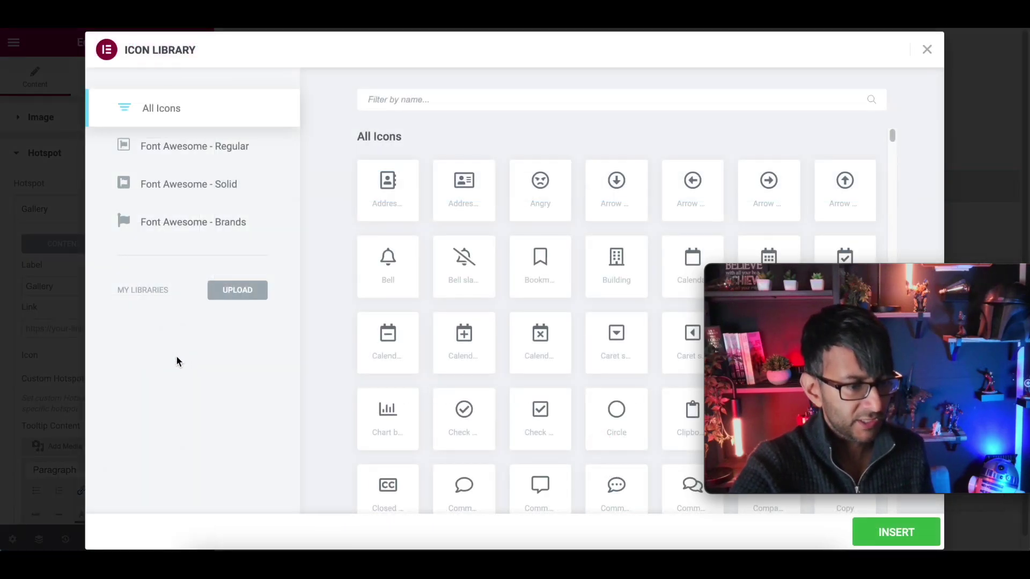
pyautogui.click(927, 50)
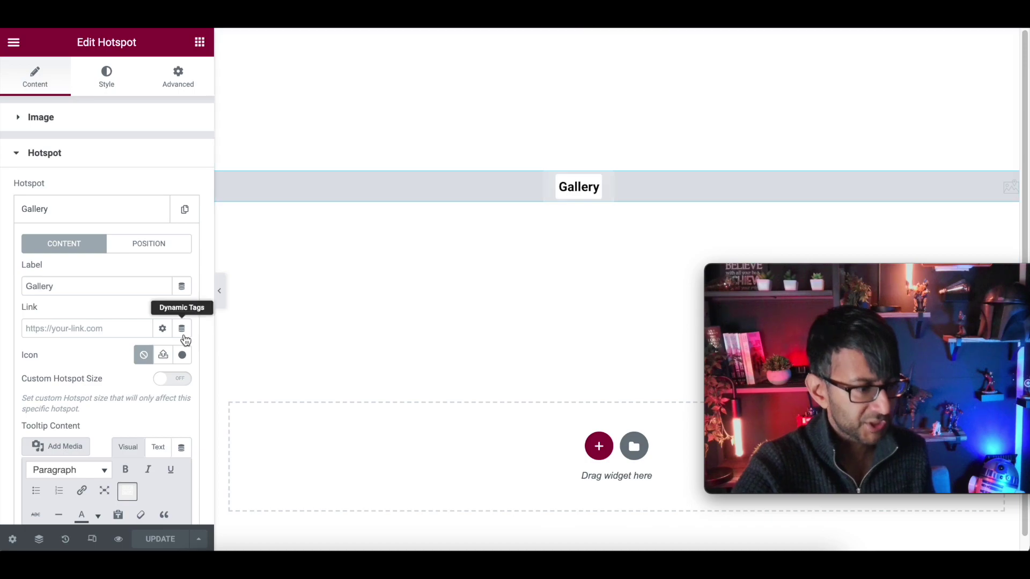
# Change the hotspot's label to "Gallery Hello What is it?" and preview its tooltip on the page
pyautogui.doubleClick(110, 288)
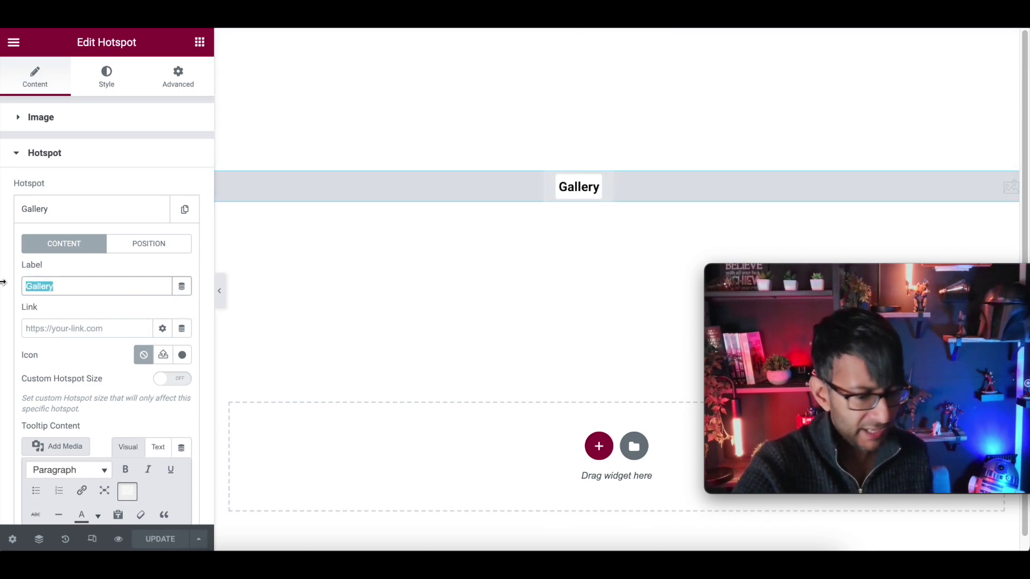
pyautogui.press('BackSpace')
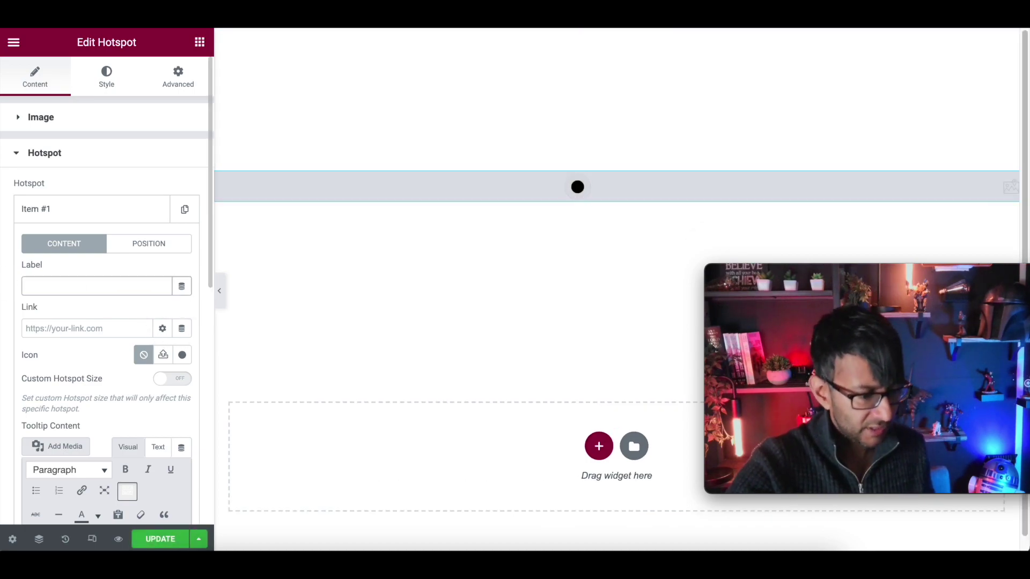
pyautogui.write('Gallery ')
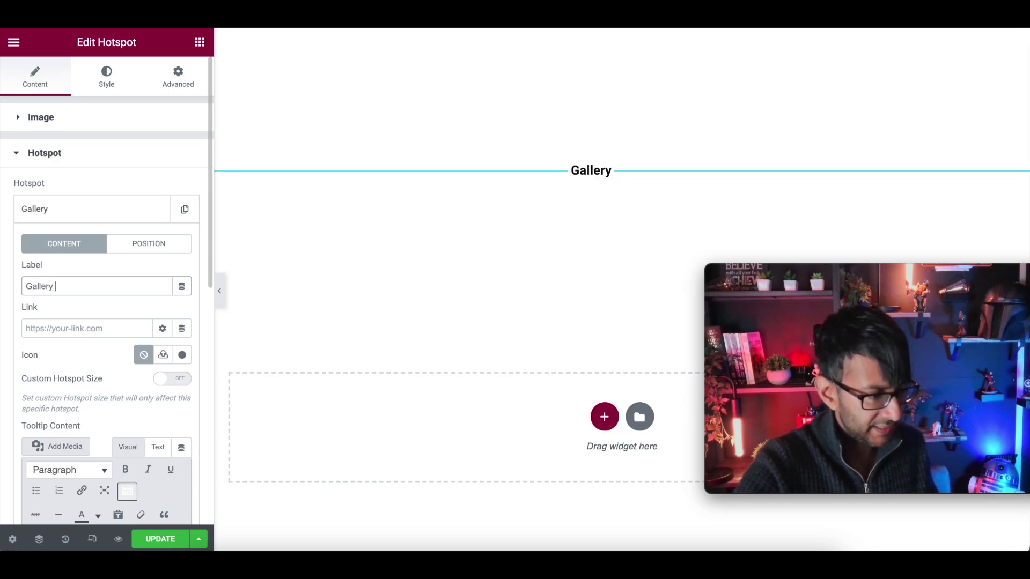
pyautogui.write('Hello What is')
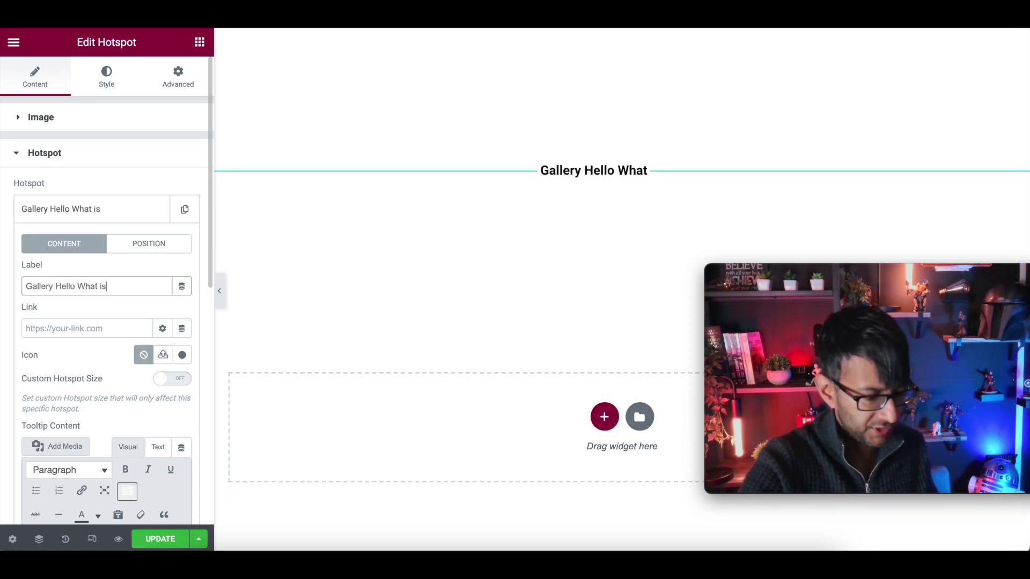
pyautogui.write(' it?')
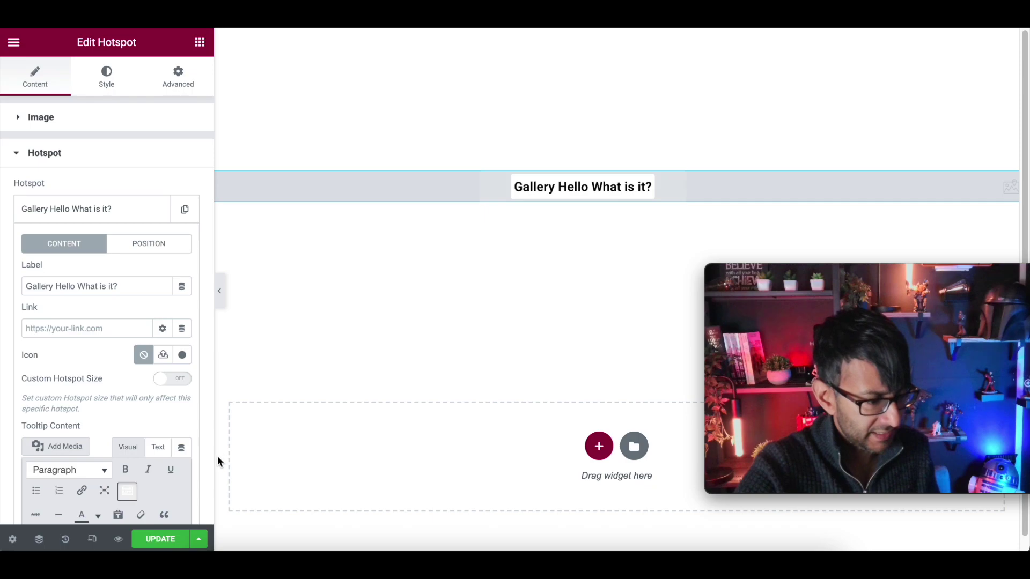
pyautogui.click(118, 539)
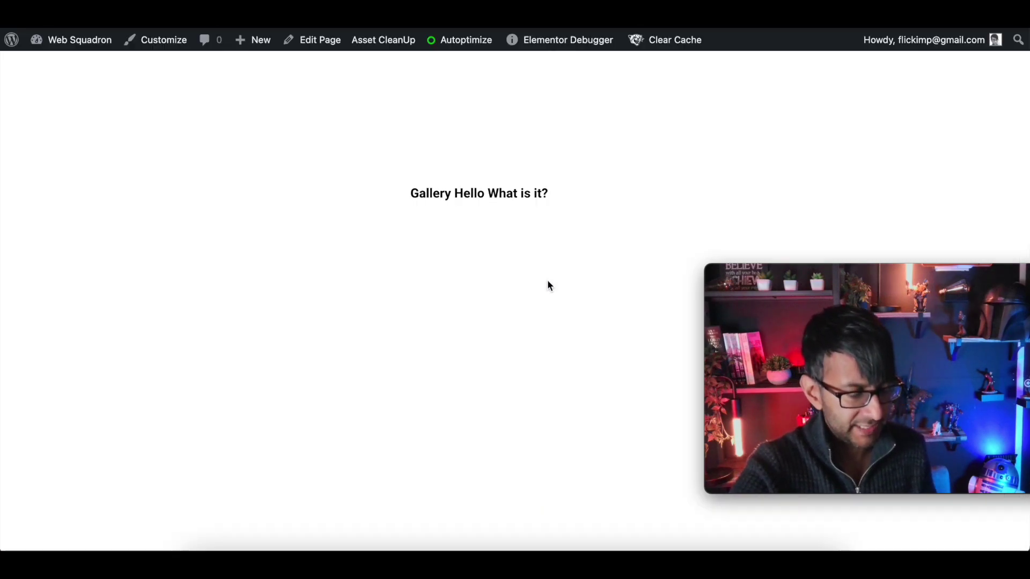
pyautogui.moveTo(523, 197)
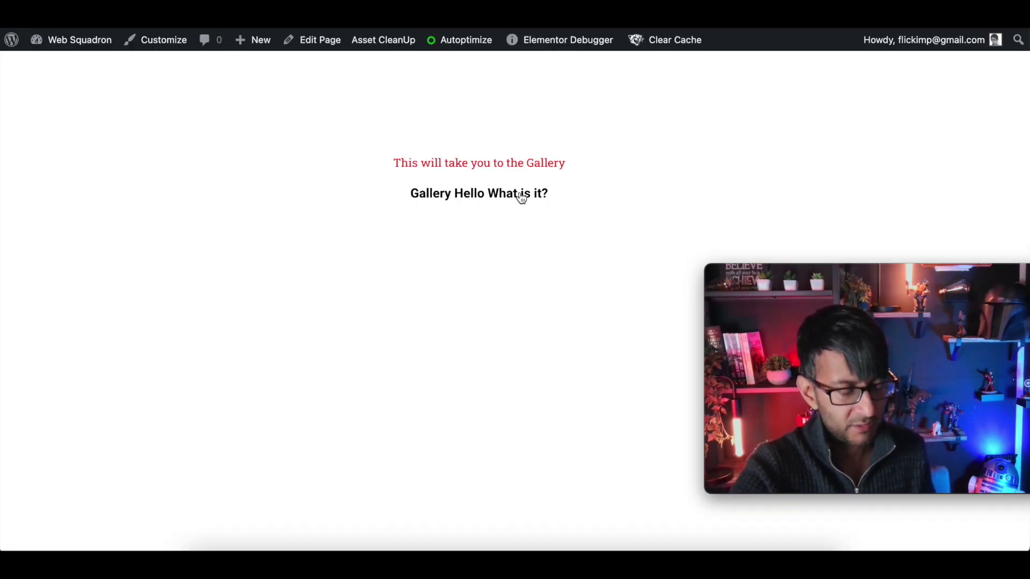